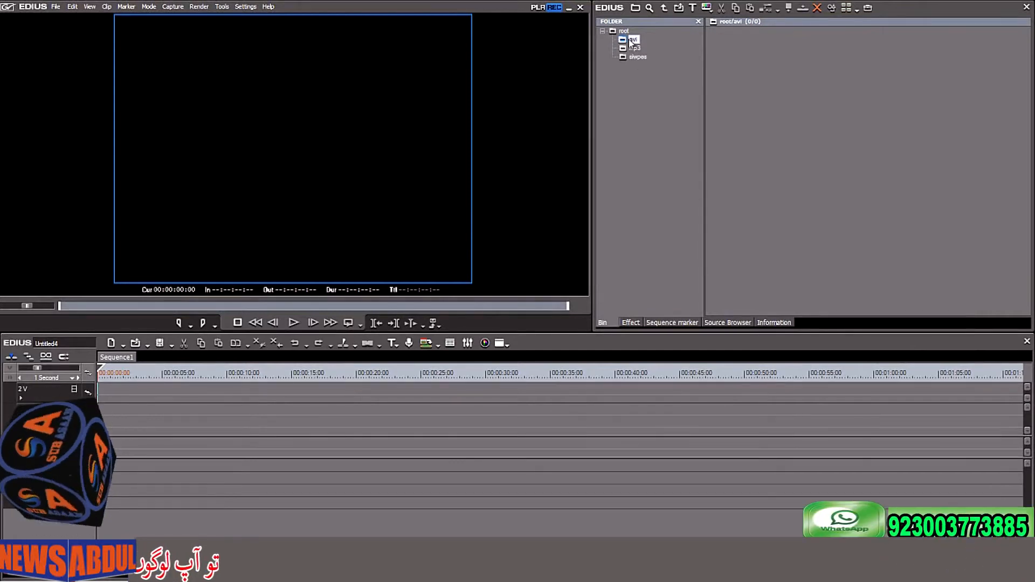
# Step: Import the 4K Magical Ground video from AVI KA FOLDER into the avi bin folder
pyautogui.doubleClick(767, 99)
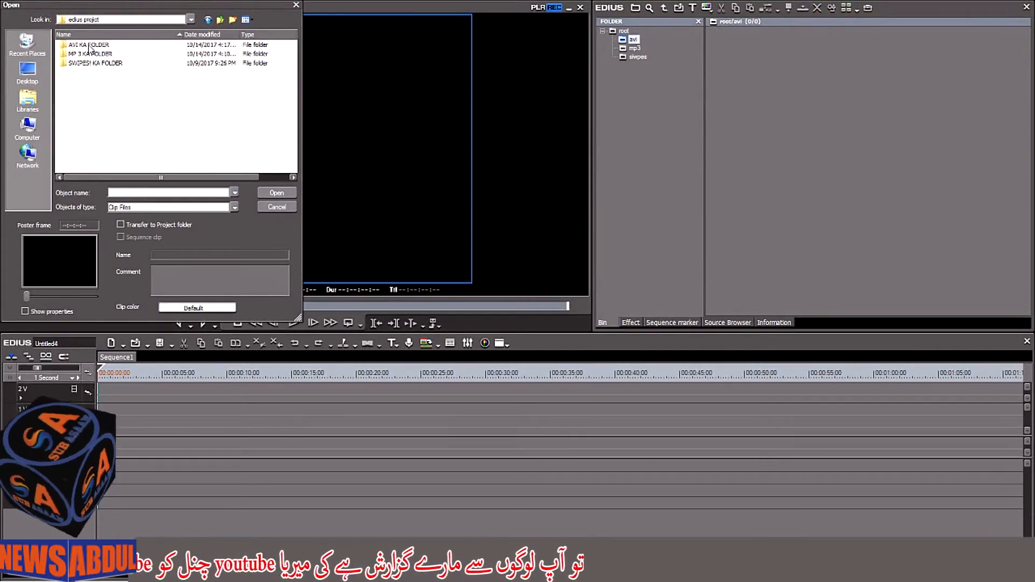
pyautogui.doubleClick(88, 46)
pyautogui.click(86, 64)
pyautogui.click(276, 192)
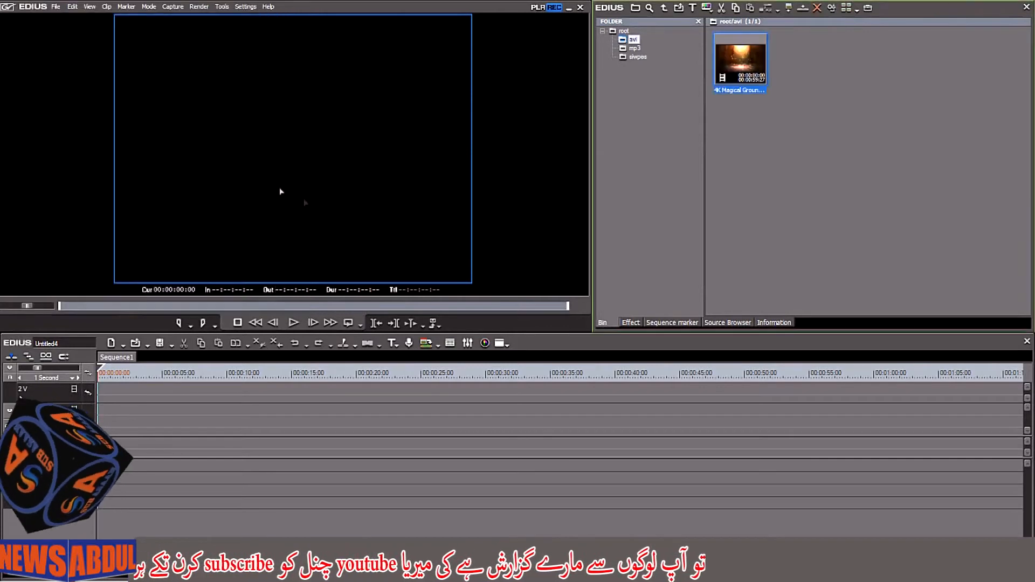
# Step: Import the Udi_Udi_Jaye audio file from MP 3 KA FOLDER into the mp3 bin folder
pyautogui.click(634, 48)
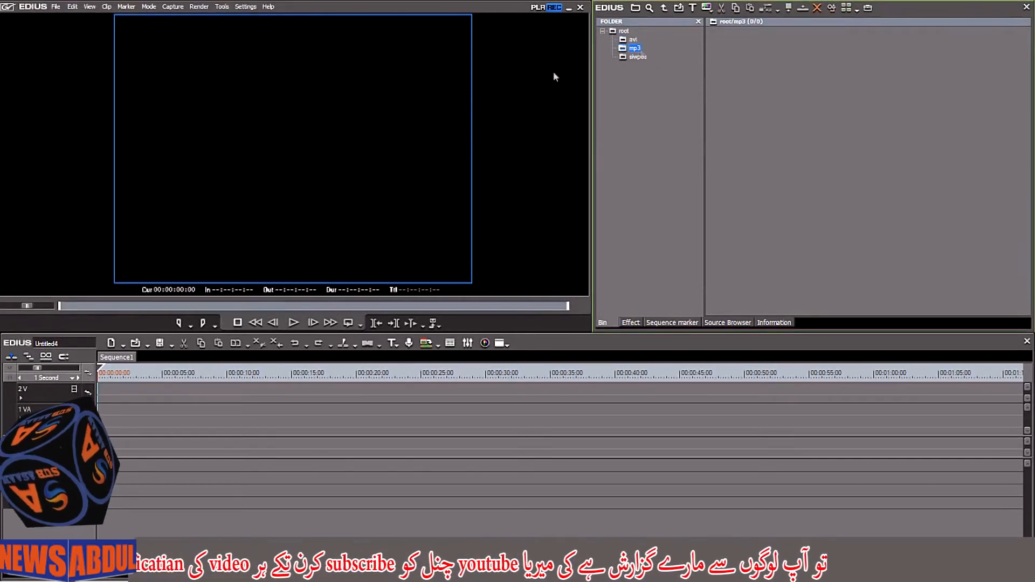
pyautogui.doubleClick(764, 167)
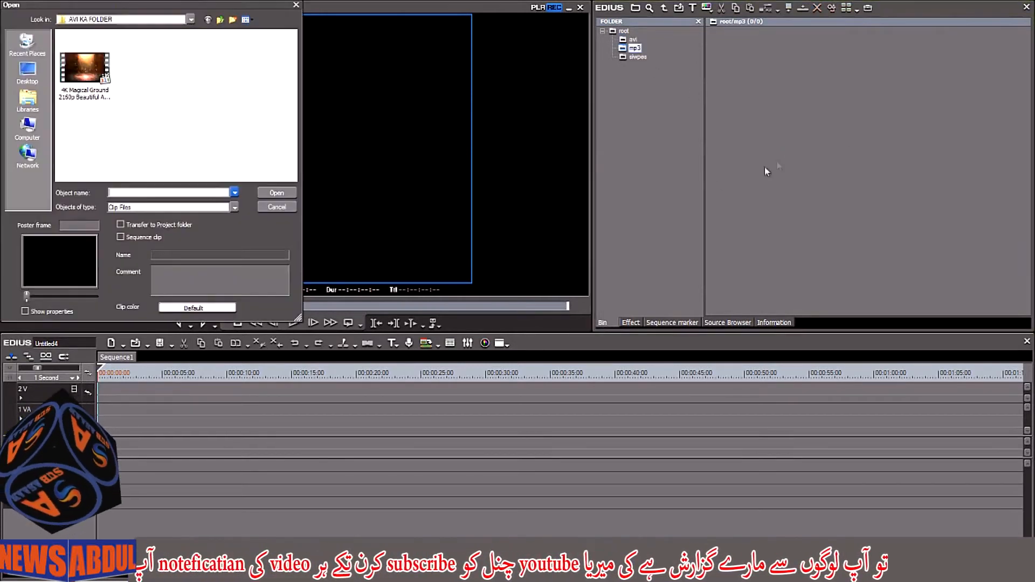
pyautogui.click(220, 19)
pyautogui.doubleClick(90, 54)
pyautogui.click(81, 44)
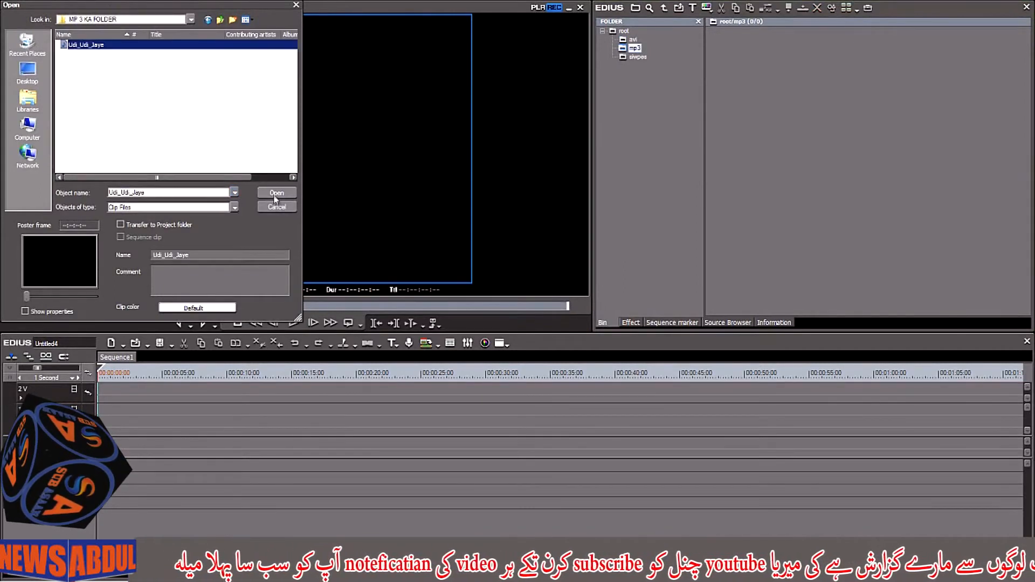
pyautogui.click(277, 192)
# Step: Import the 0001_Swipes_SD video from the SWIPES! KA FOLDER into the siwpes bin folder
pyautogui.click(638, 57)
pyautogui.doubleClick(776, 104)
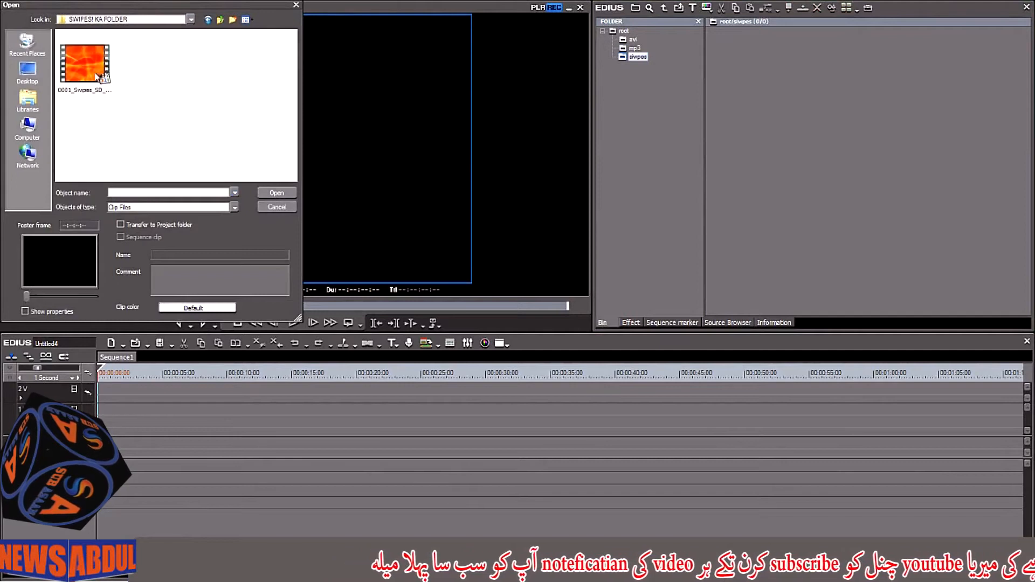
pyautogui.click(81, 60)
pyautogui.click(277, 193)
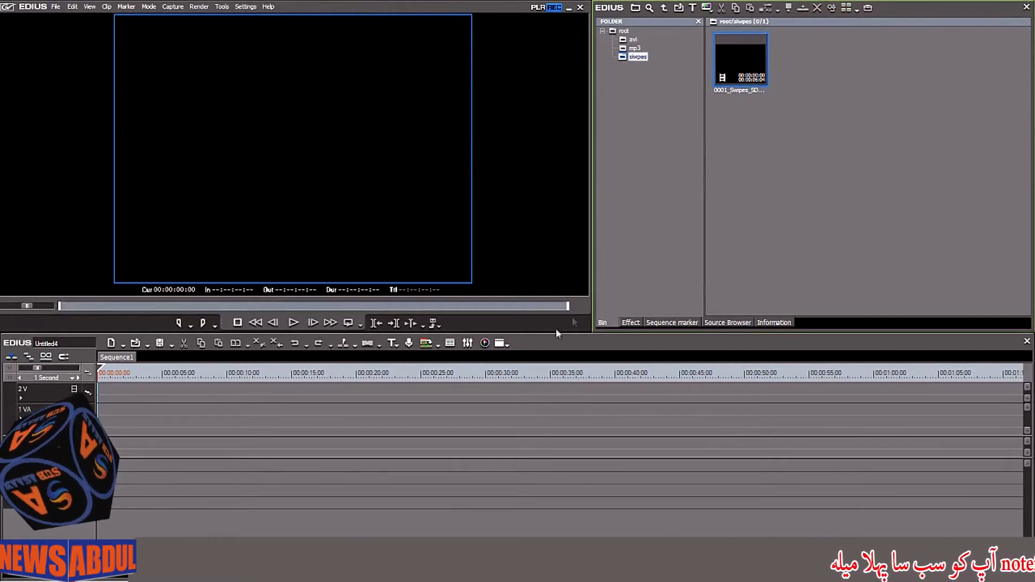
# Step: Create a new sequence clip at the start of the 1 VA track and look into its timeline before returning to Sequence1
pyautogui.rightClick(174, 411)
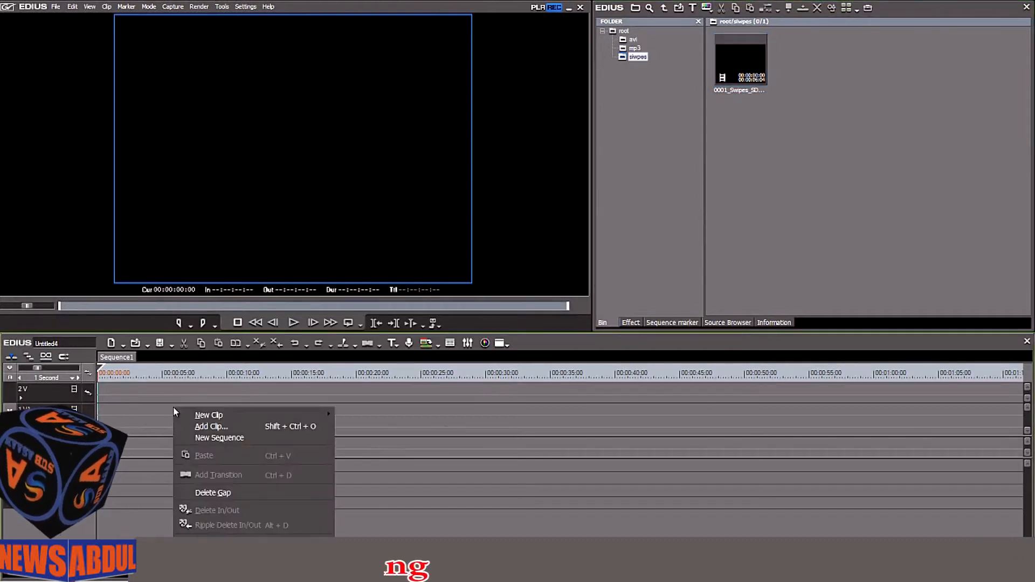
pyautogui.click(208, 439)
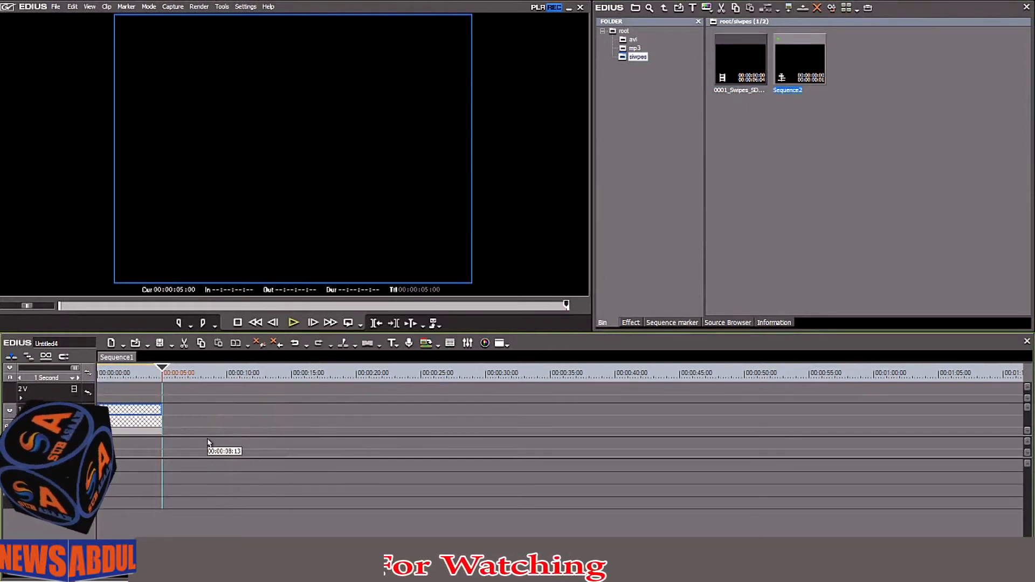
pyautogui.doubleClick(138, 409)
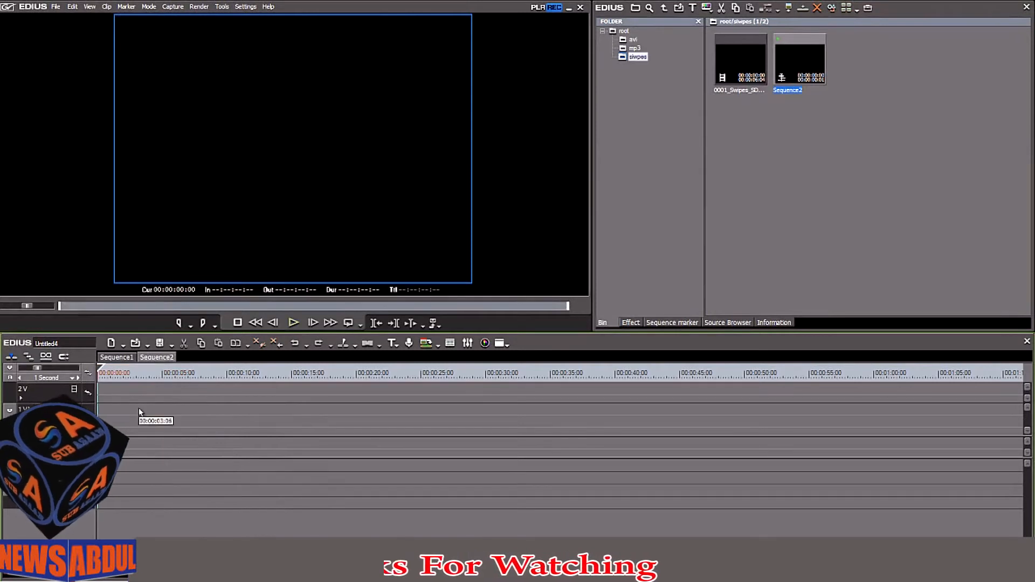
pyautogui.click(130, 358)
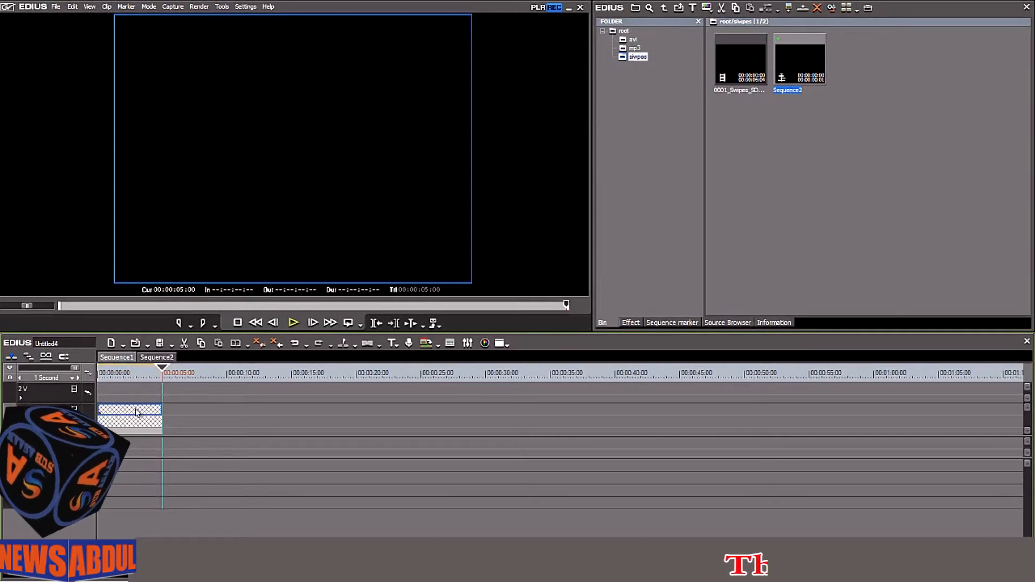
# Step: Move the new sequence clip up to the 2 V track and add three VA tracks above 1 VA
pyautogui.moveTo(136, 413); pyautogui.dragTo(139, 393)
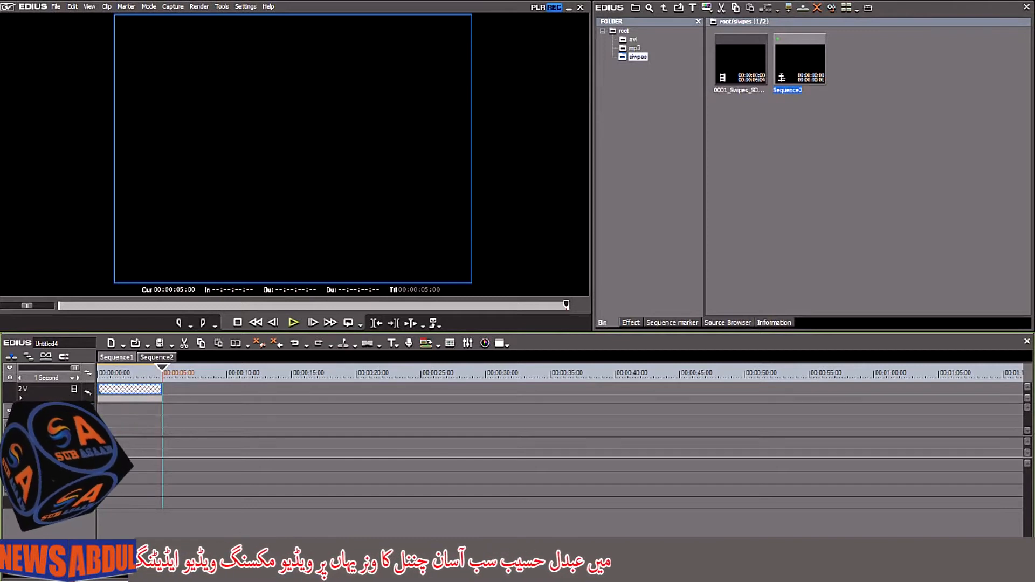
pyautogui.rightClick(76, 407)
pyautogui.moveTo(178, 478)
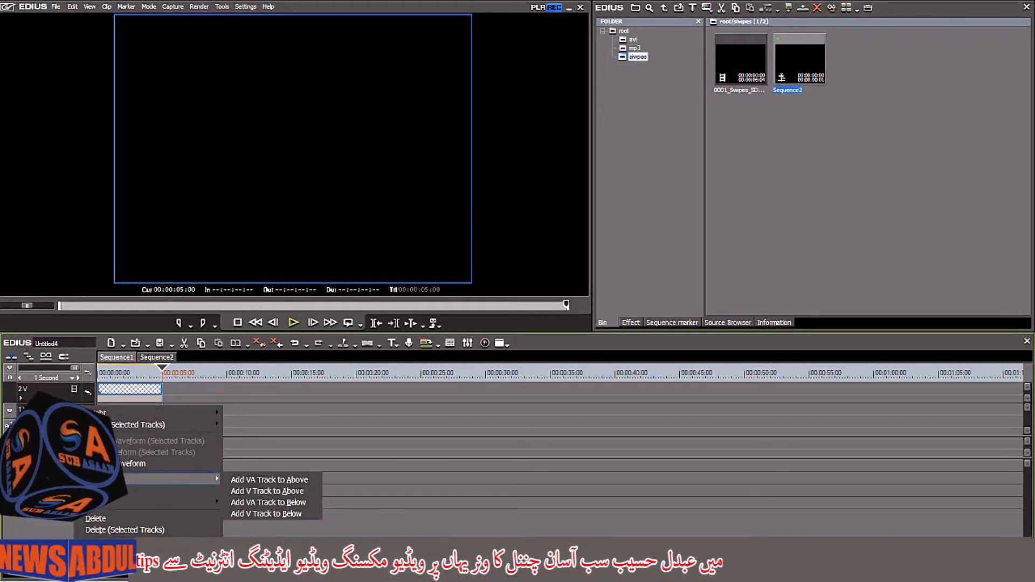
pyautogui.click(276, 482)
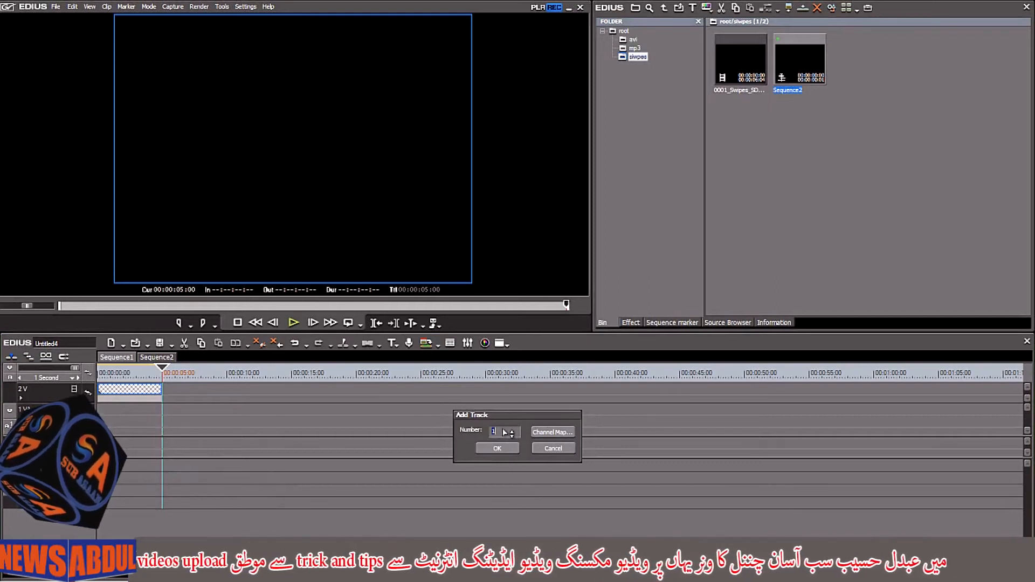
pyautogui.click(499, 449)
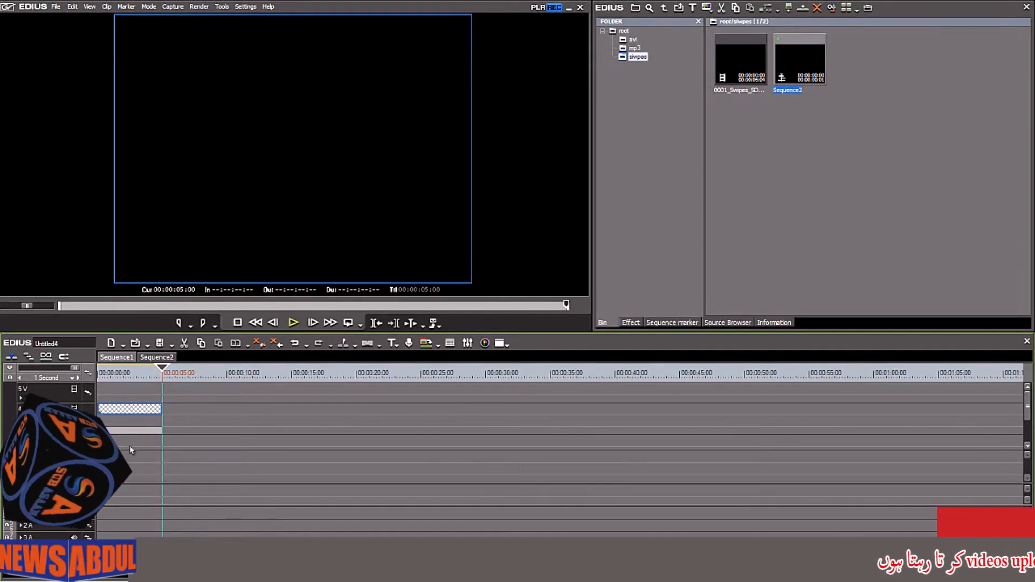
# Step: Place the 4K Magical Ground clip at the start of the 3 VA track, fit the timeline scale and enlarge the timeline area
pyautogui.click(633, 40)
pyautogui.moveTo(752, 66); pyautogui.dragTo(100, 447)
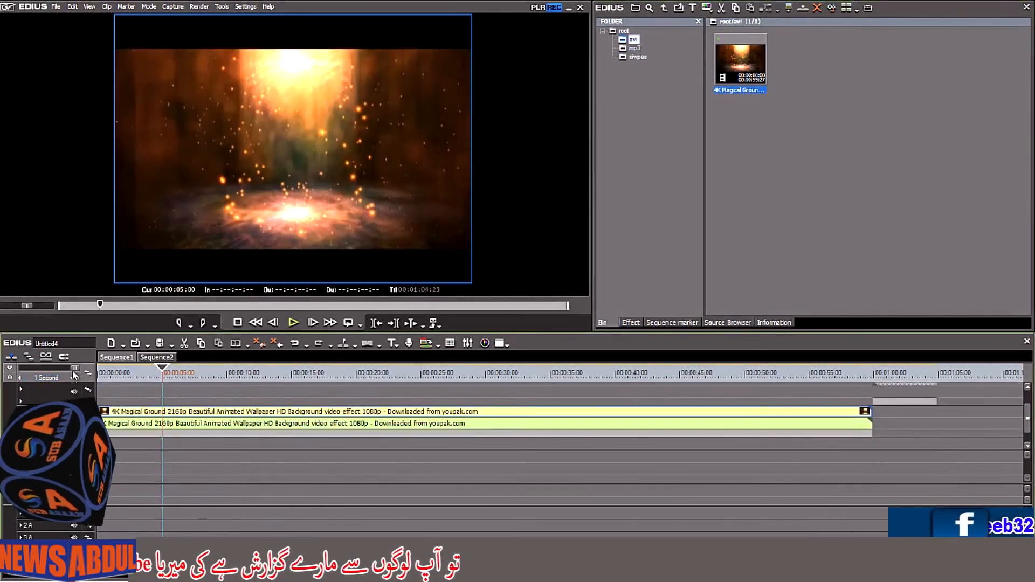
pyautogui.click(57, 380)
pyautogui.moveTo(1028, 422); pyautogui.dragTo(1028, 412)
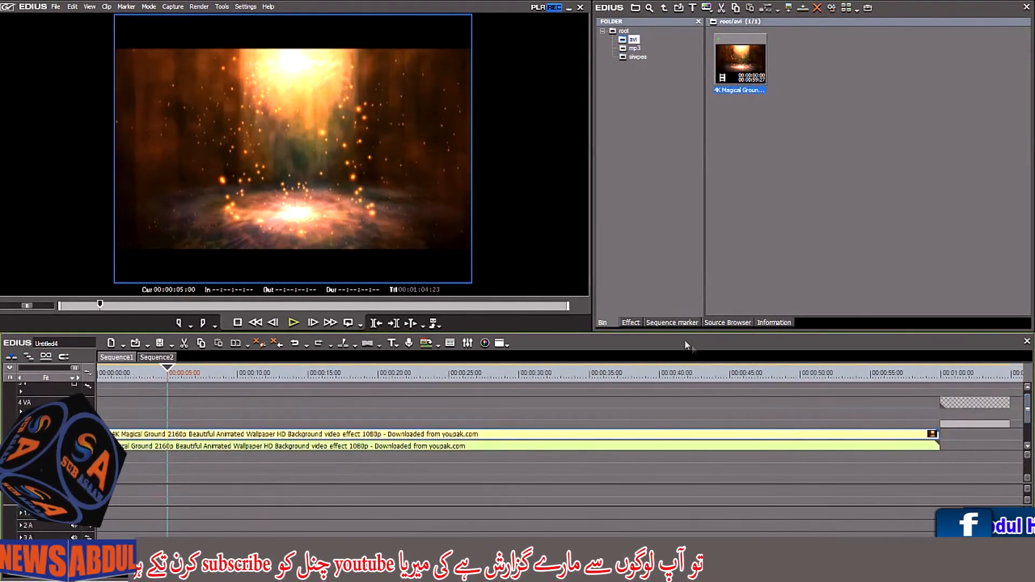
pyautogui.moveTo(604, 333); pyautogui.dragTo(604, 270)
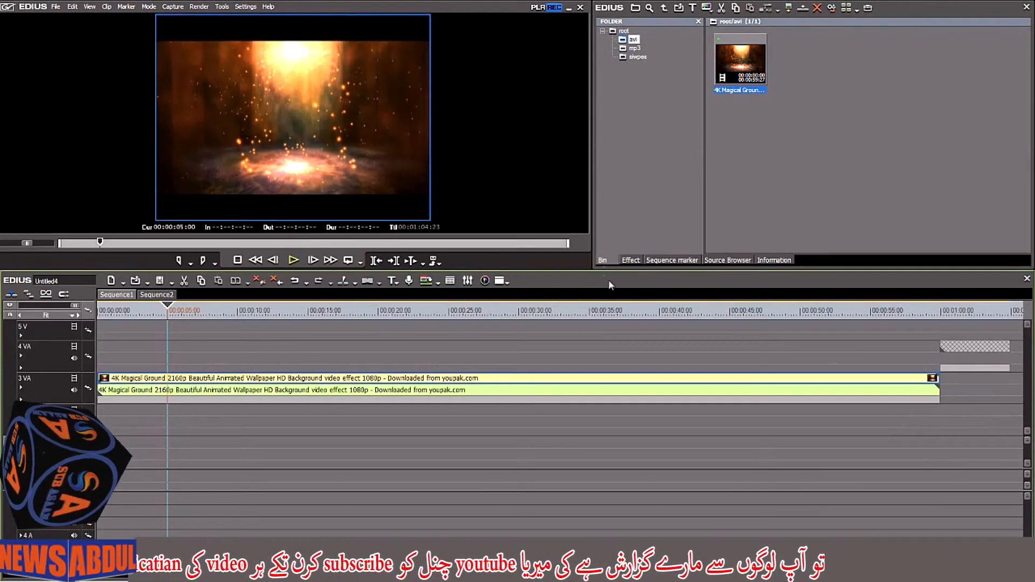
# Step: Turn off ripple mode and place the sequence clip at the start of 5 V and the Magical Ground clip at the start of 4 VA
pyautogui.click(30, 296)
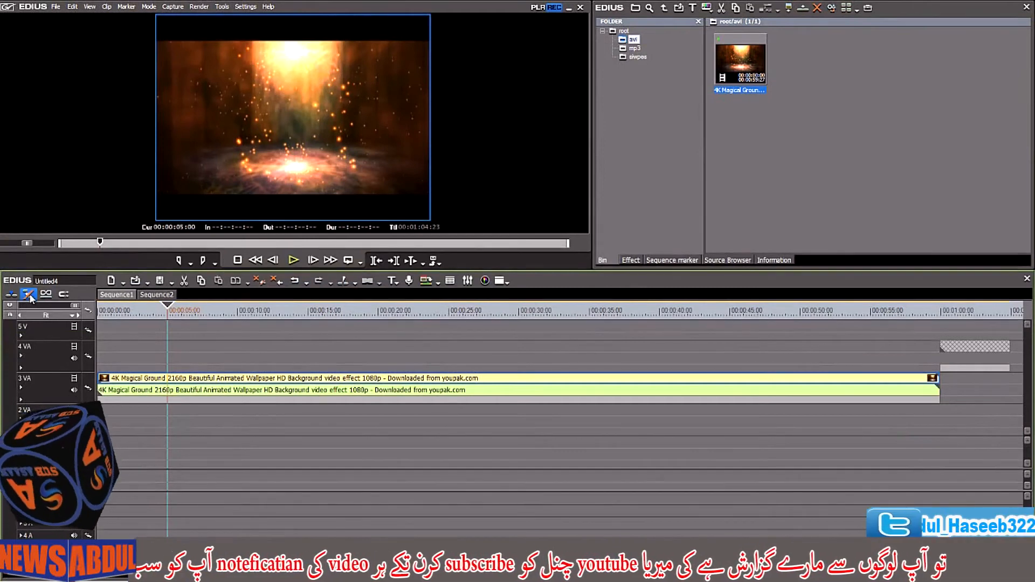
pyautogui.click(973, 349)
pyautogui.moveTo(294, 317); pyautogui.dragTo(131, 336)
pyautogui.click(212, 388)
pyautogui.moveTo(212, 388); pyautogui.dragTo(98, 353)
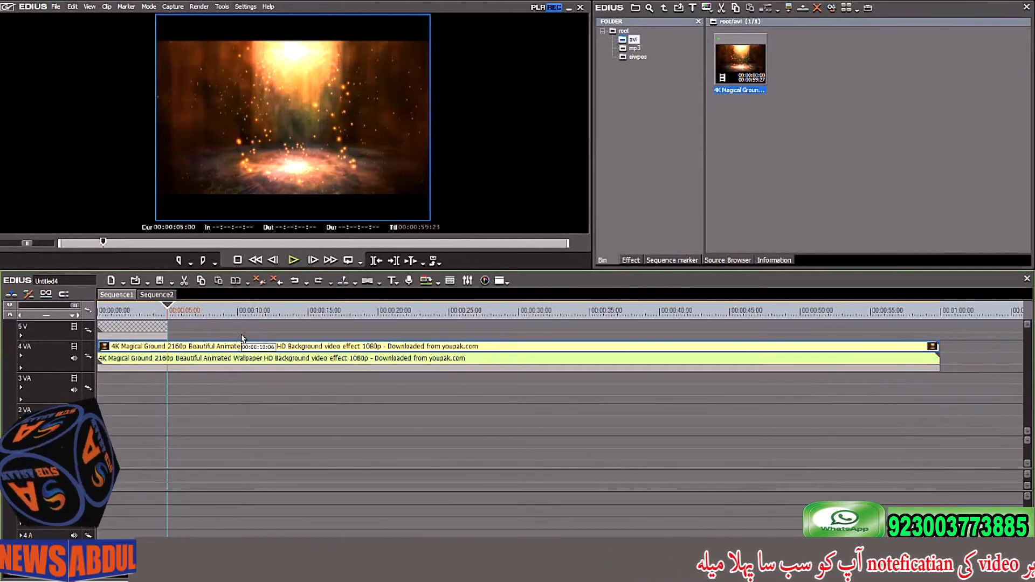
# Step: Place Udi_Udi_Jaye at the start of audio track 1 A and extend the 5 V sequence clip to the end of the Magical Ground clip
pyautogui.click(635, 48)
pyautogui.moveTo(741, 61); pyautogui.dragTo(127, 499)
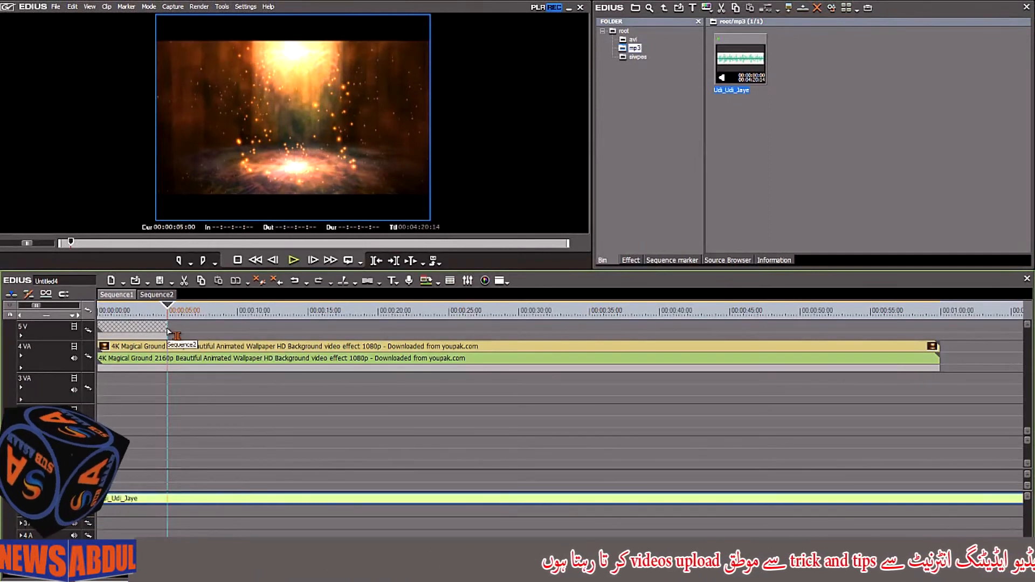
pyautogui.moveTo(168, 332); pyautogui.dragTo(939, 334)
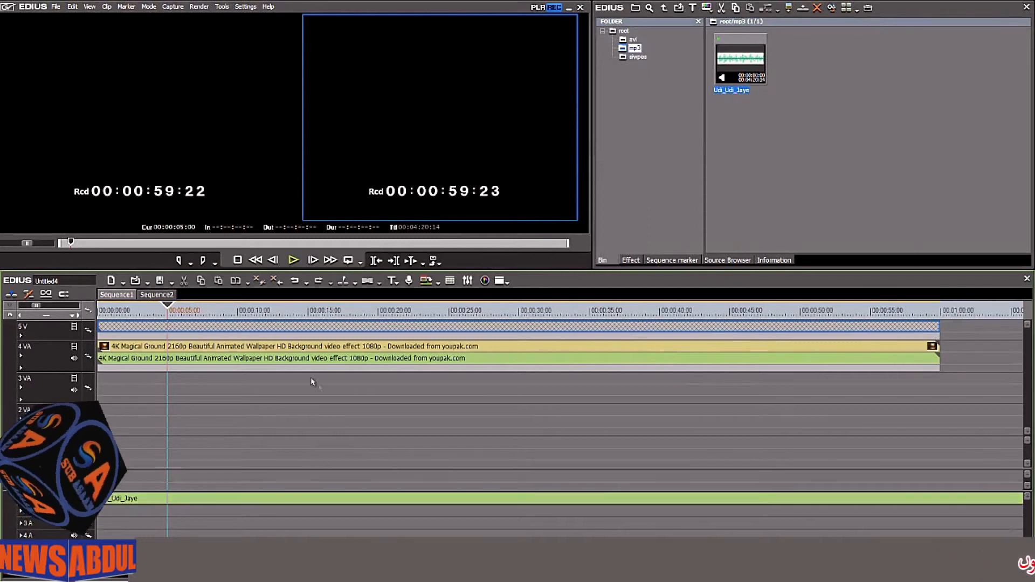
# Step: Split the sequence clip on 5 V at 00:00:02:00 and at further points along its whole length
pyautogui.moveTo(170, 305); pyautogui.dragTo(125, 308)
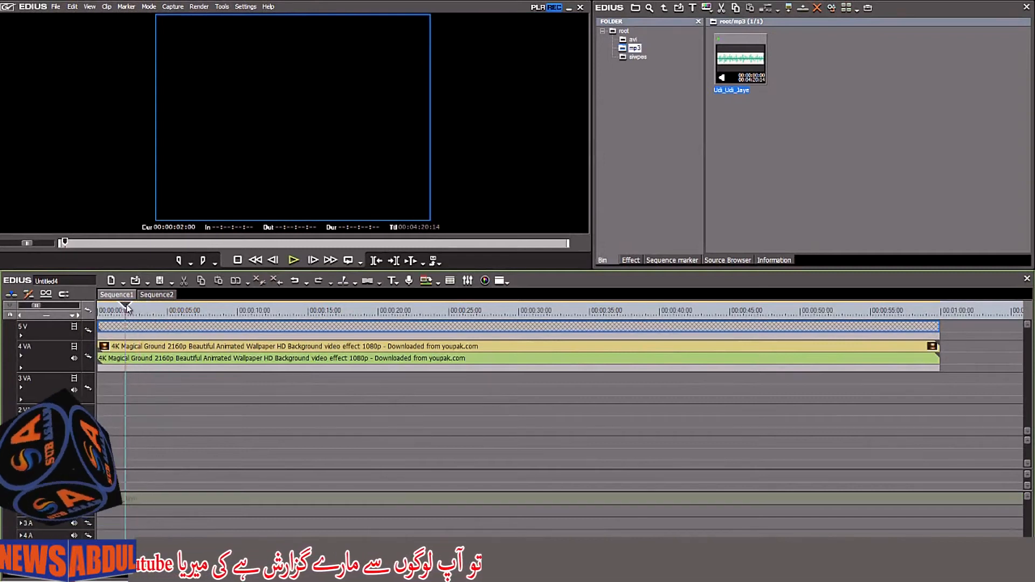
pyautogui.click(133, 327)
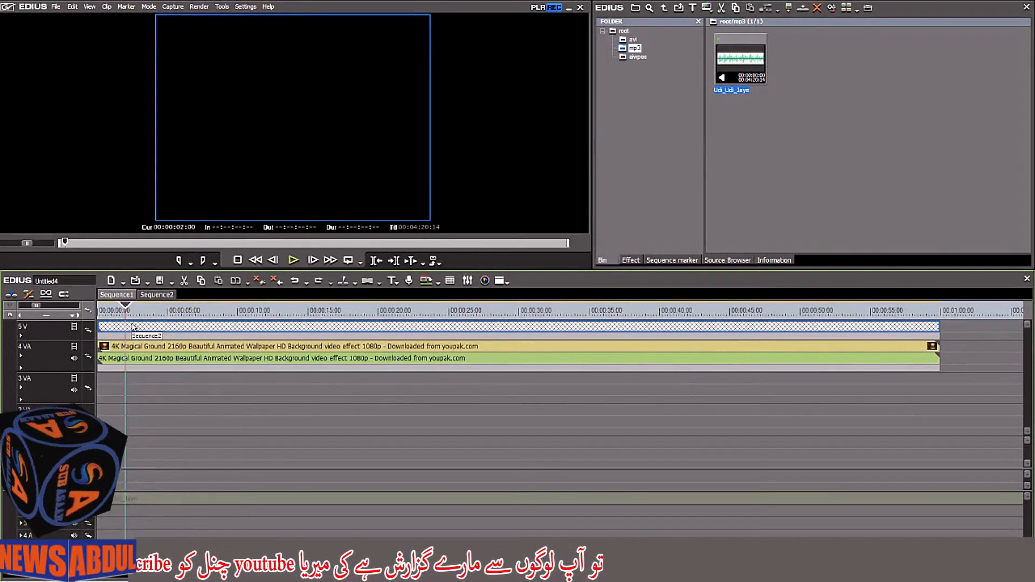
pyautogui.press('c')
pyautogui.click(159, 311)
pyautogui.press('c')
pyautogui.click(229, 313)
pyautogui.moveTo(231, 322)
pyautogui.mouseDown()
pyautogui.moveTo(214, 323)
pyautogui.moveTo(239, 324)
pyautogui.mouseUp()
pyautogui.press('c')
pyautogui.press('c')
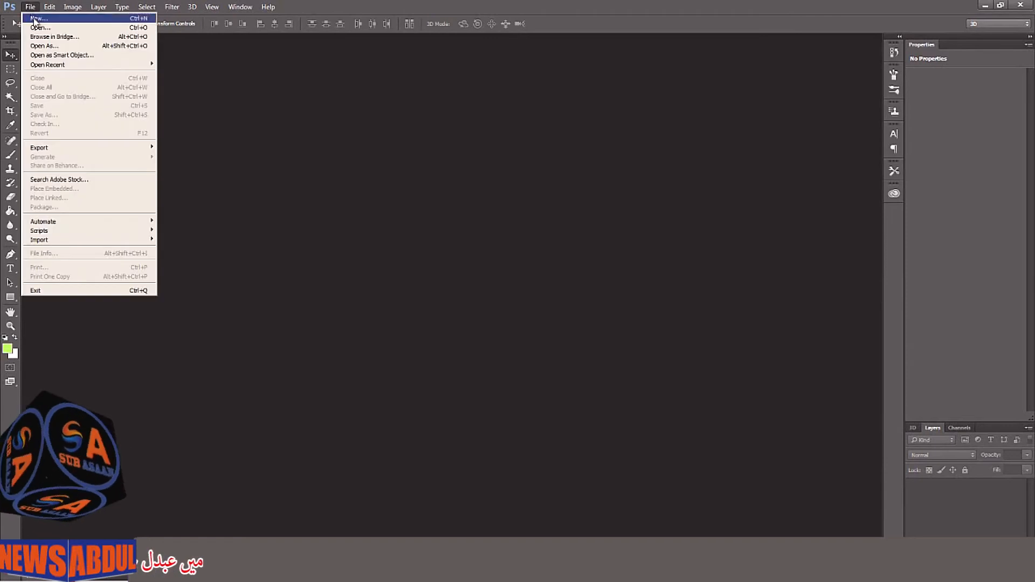
# Step: In Photoshop, create a white 720 × 576 pixel document at 300 pixels/inch and save it as wit in the project folder on drive D
pyautogui.click(36, 19)
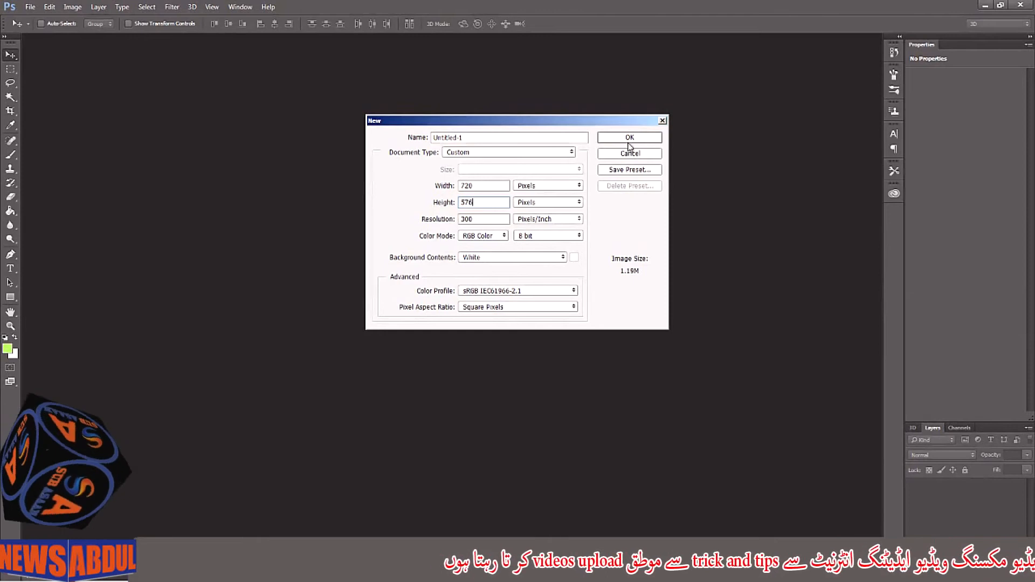
pyautogui.click(631, 138)
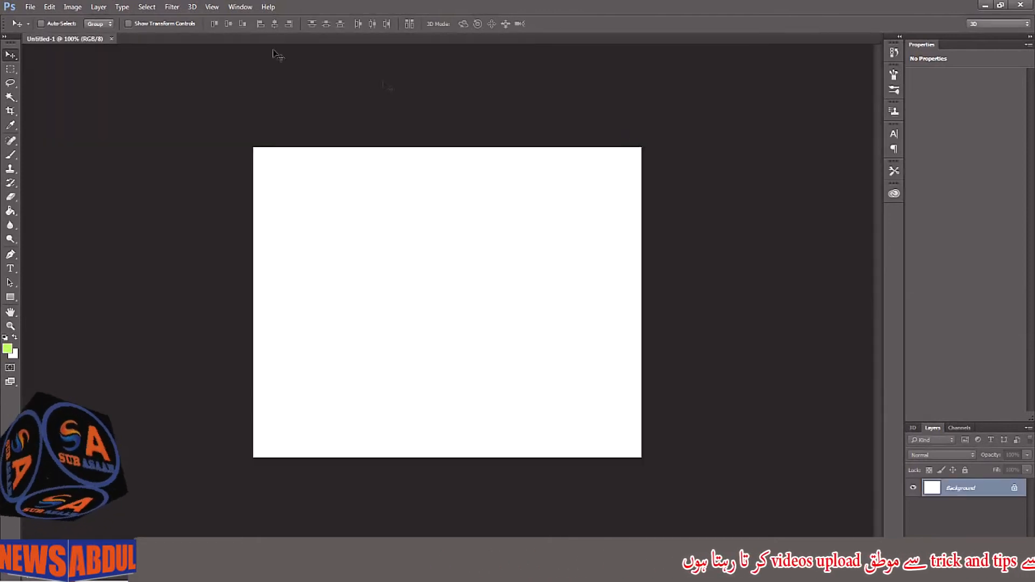
pyautogui.click(29, 8)
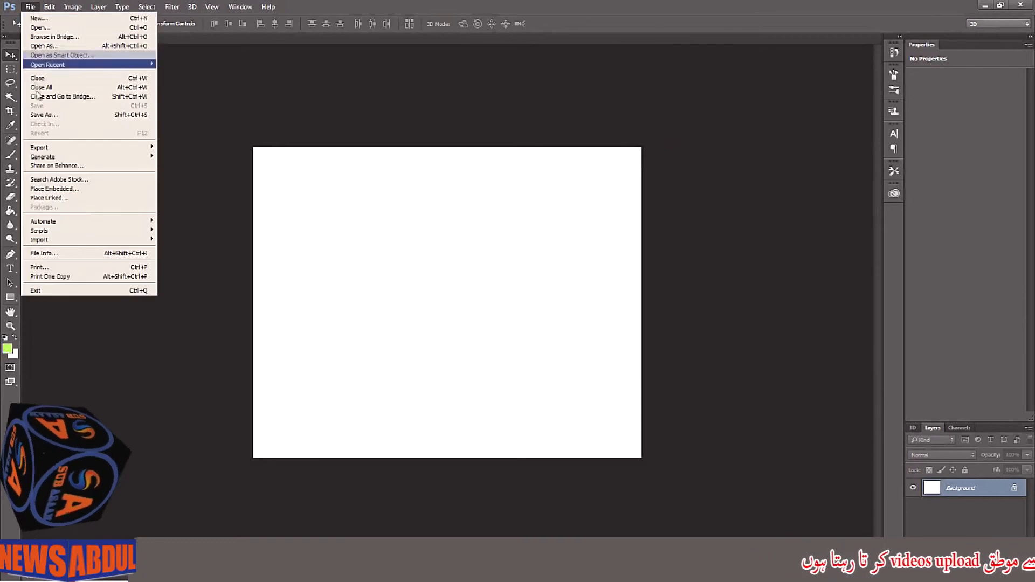
pyautogui.moveTo(40, 148)
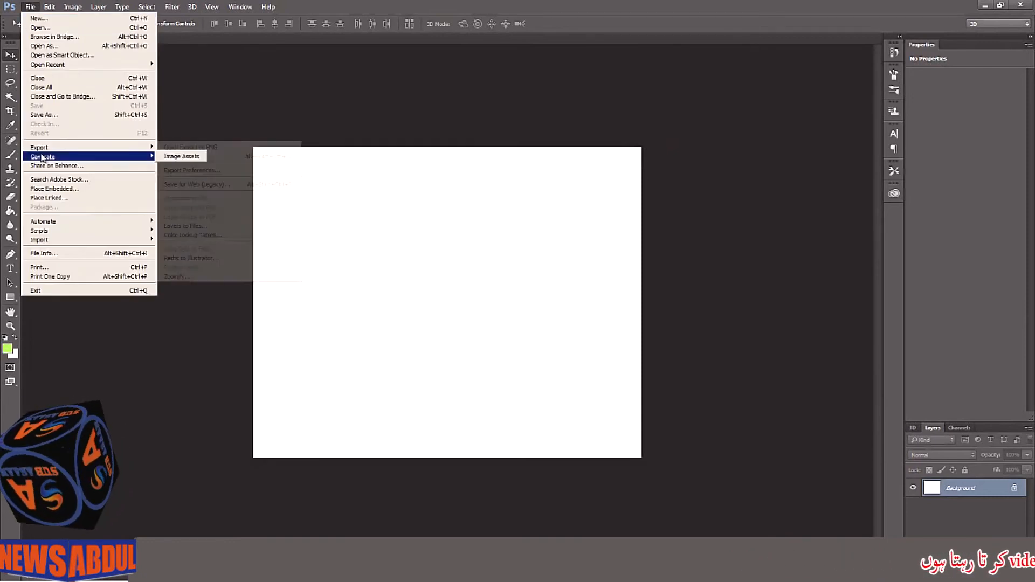
pyautogui.click(43, 115)
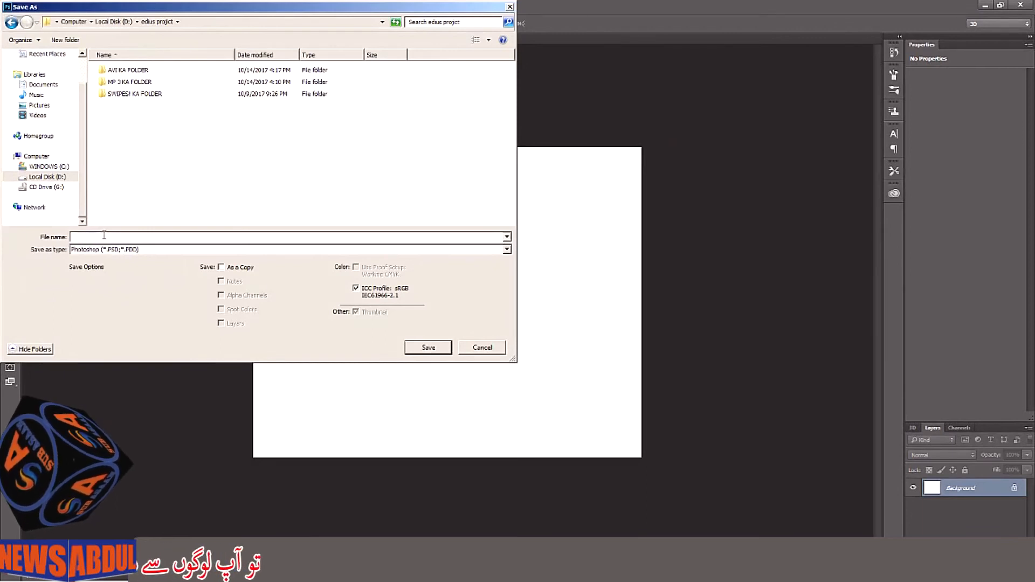
pyautogui.click(429, 348)
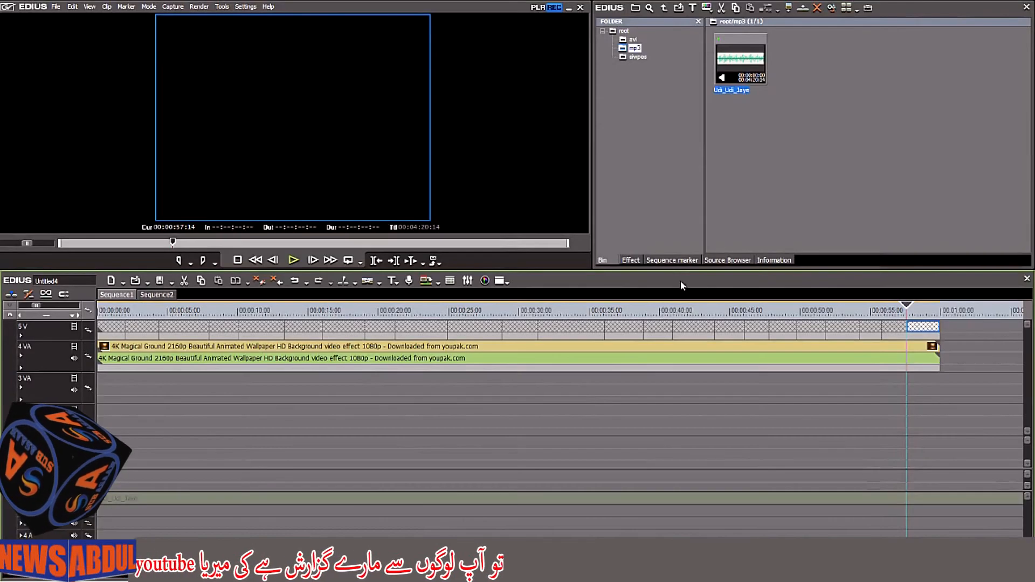
# Step: Switch back to EDIUS, open the Sequence2 timeline and import the wit image into the mp3 bin folder
pyautogui.click(156, 294)
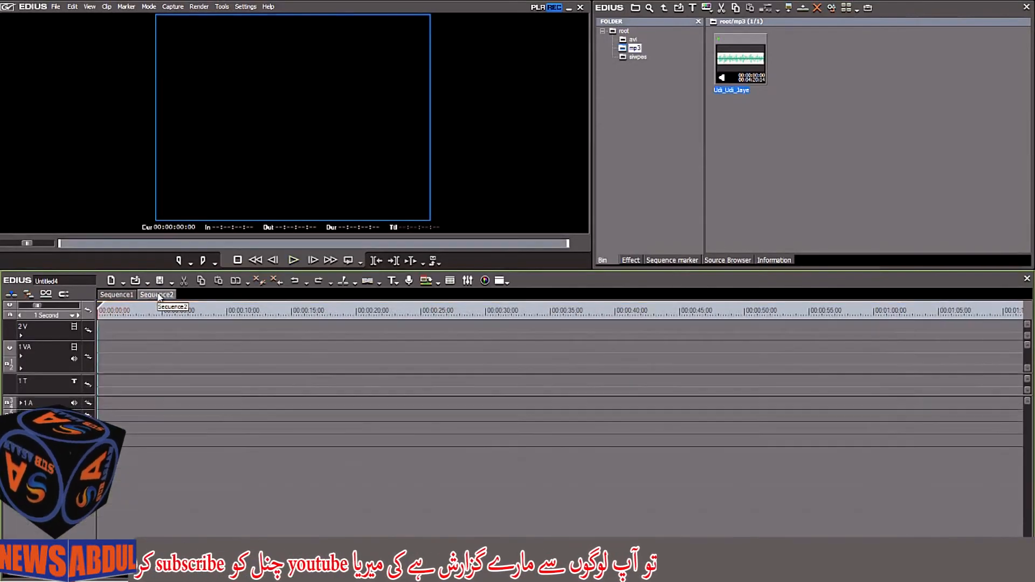
pyautogui.doubleClick(778, 137)
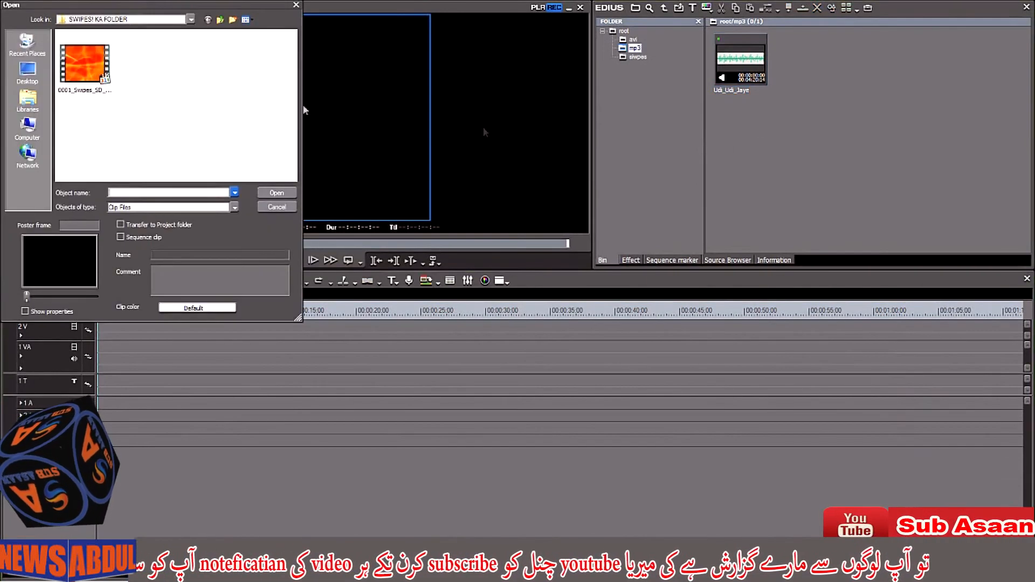
pyautogui.click(209, 20)
pyautogui.click(71, 73)
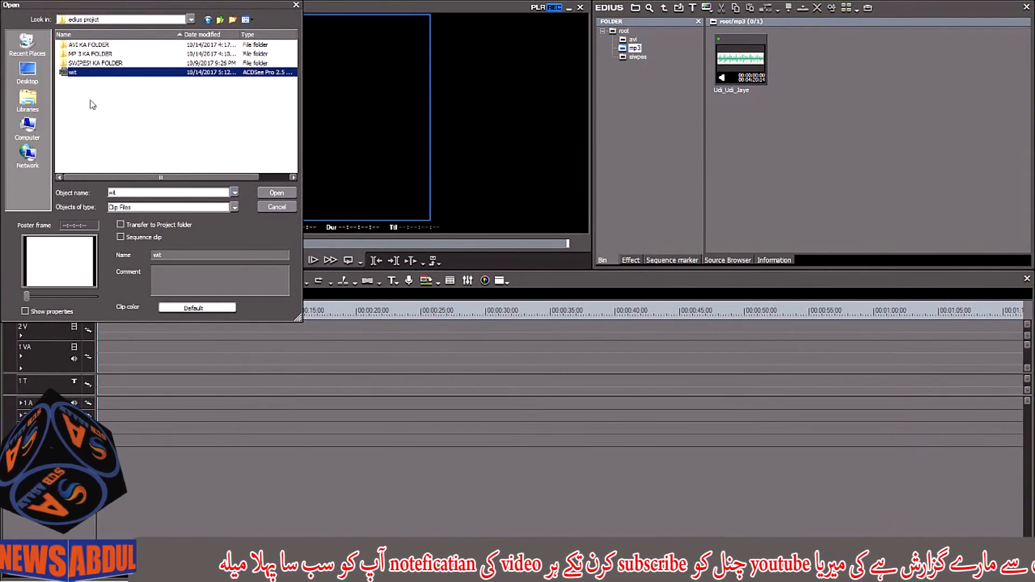
pyautogui.press('Return')
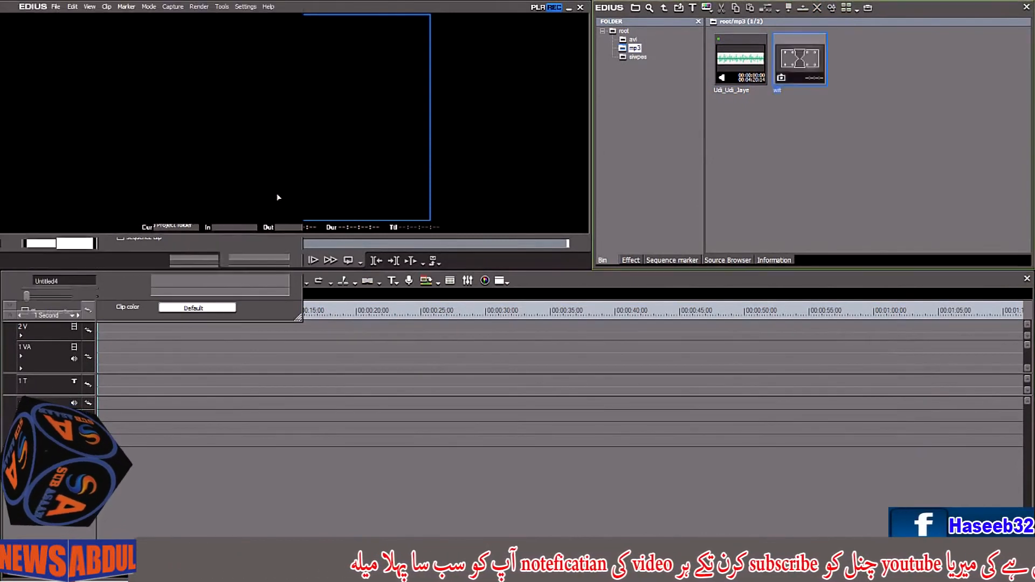
# Step: Place the wit image at the start of track 1 VA, extended to 00:01:01:08, and split it at many points along its length
pyautogui.moveTo(785, 79); pyautogui.dragTo(890, 331)
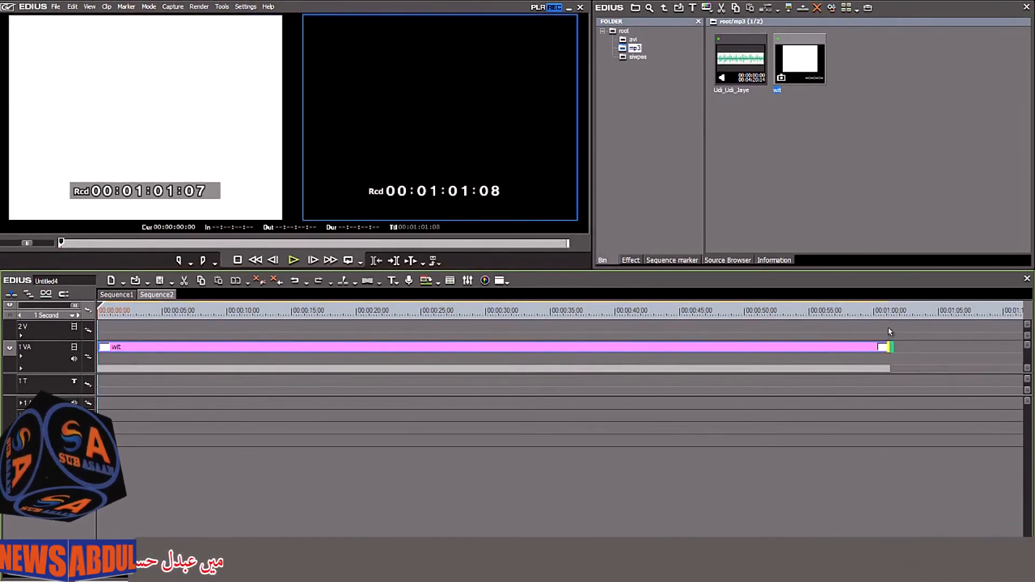
pyautogui.click(362, 327)
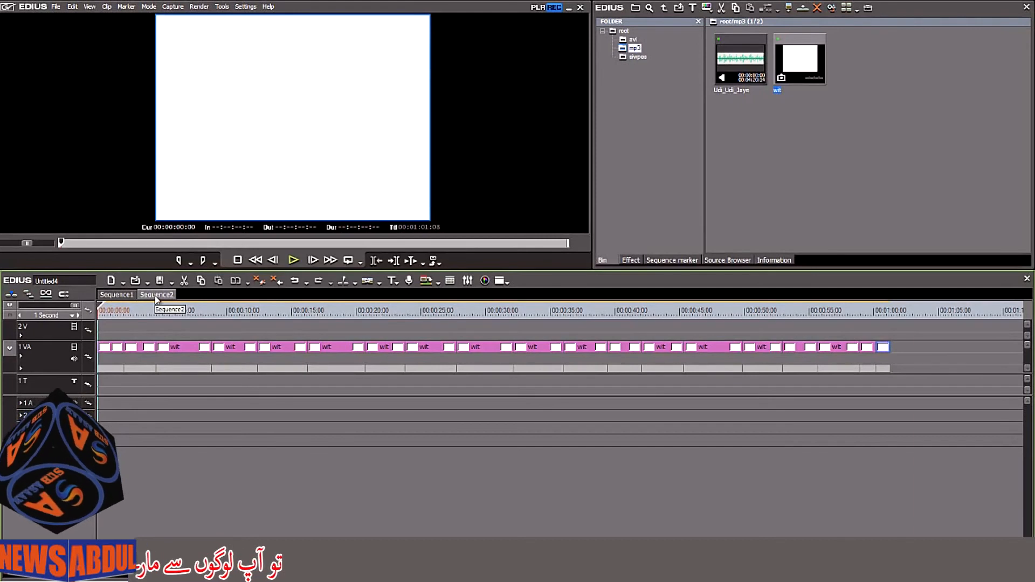
pyautogui.click(116, 294)
pyautogui.click(156, 295)
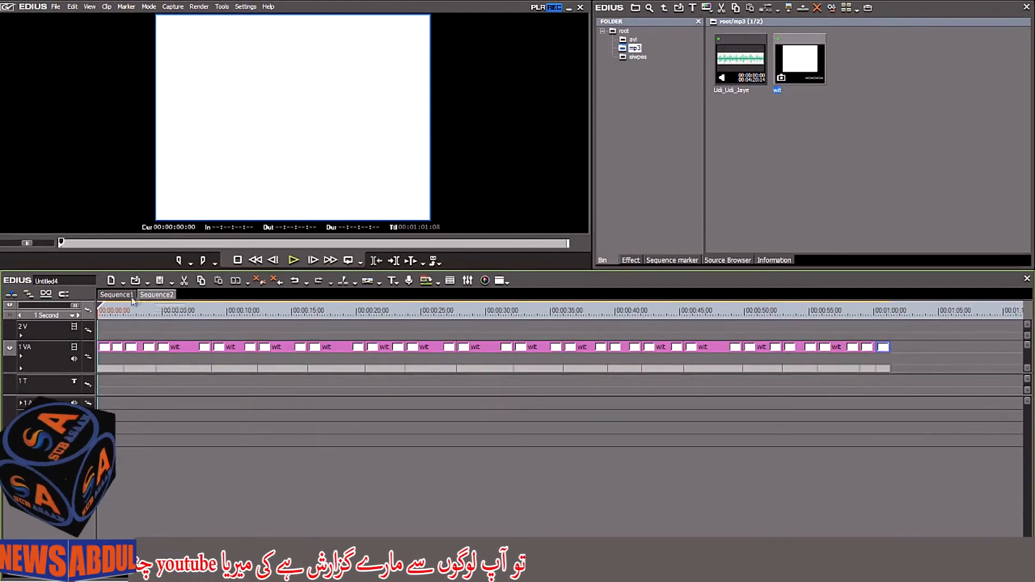
pyautogui.click(131, 297)
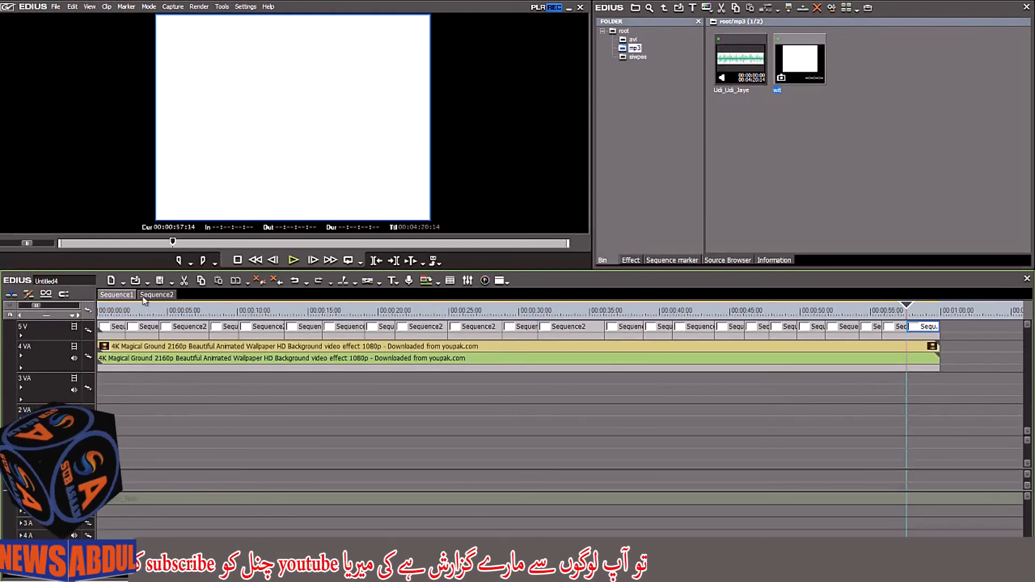
pyautogui.click(144, 296)
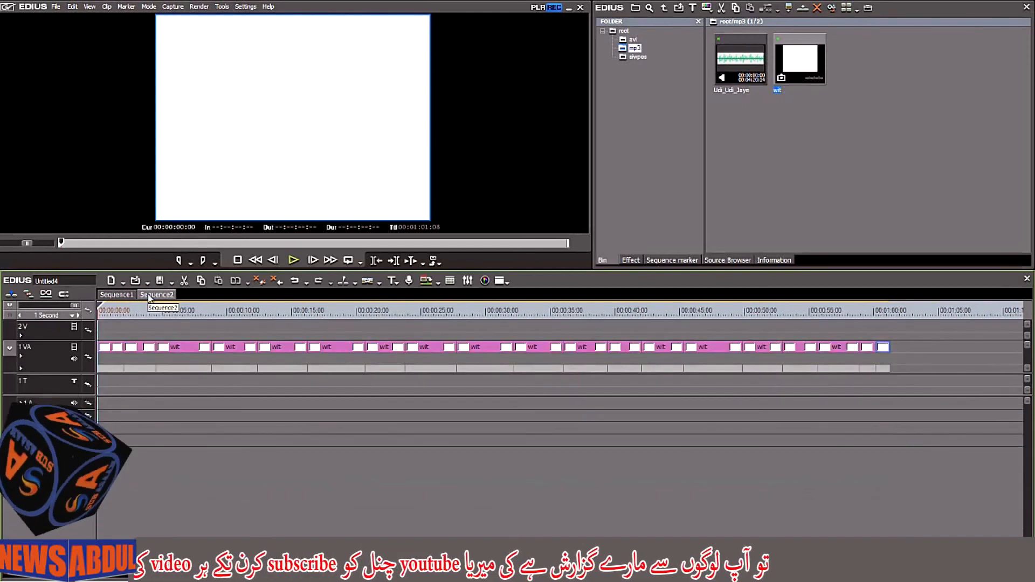
# Step: Add Sequence1 to the bin and rename it as etng
pyautogui.rightClick(100, 298)
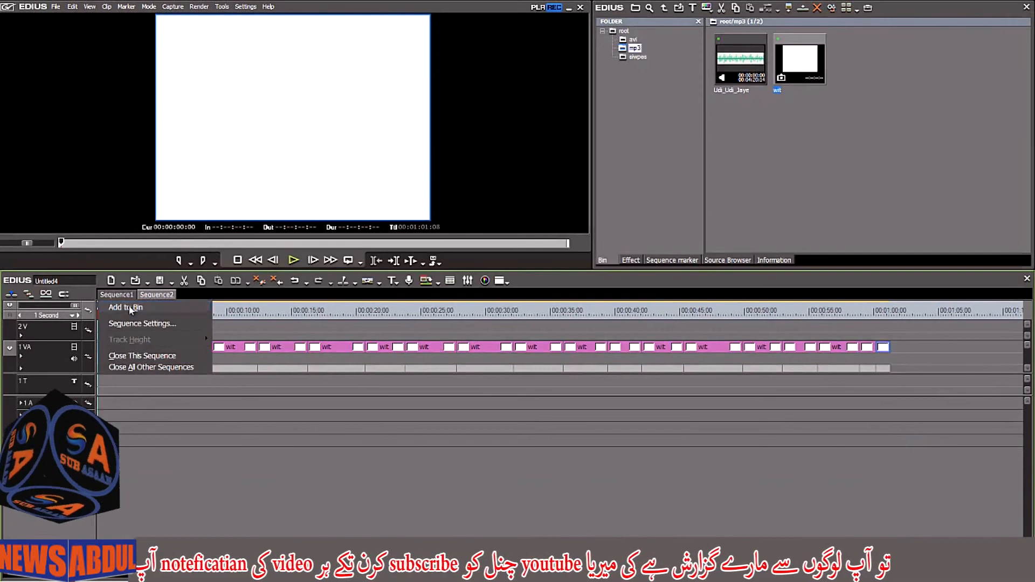
pyautogui.click(130, 309)
pyautogui.rightClick(125, 296)
pyautogui.click(141, 325)
pyautogui.moveTo(524, 396); pyautogui.dragTo(443, 401)
pyautogui.write('etng')
pyautogui.click(542, 508)
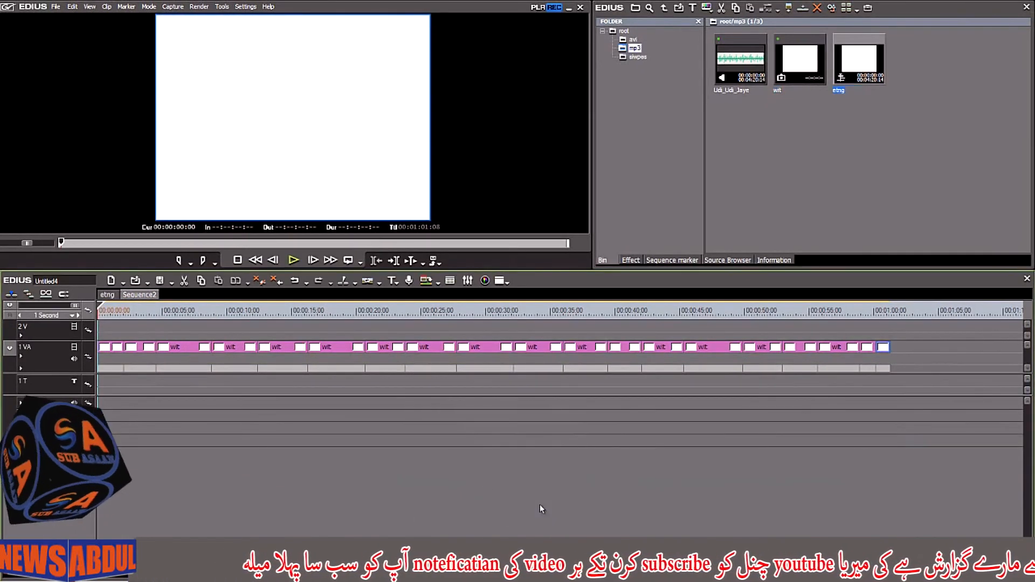
# Step: Rename Sequence2 as urd
pyautogui.rightClick(132, 295)
pyautogui.click(141, 323)
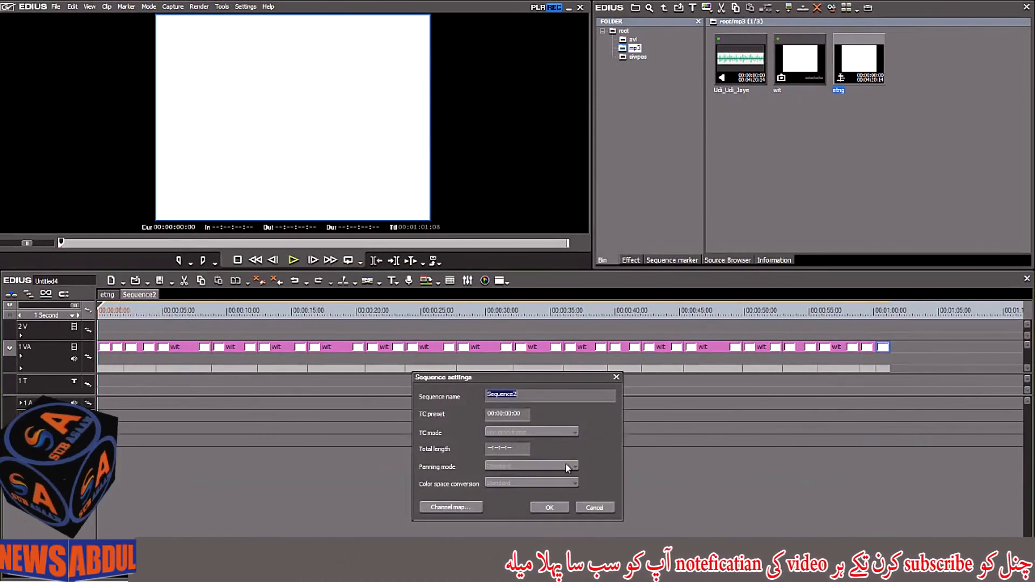
pyautogui.press('BackSpace')
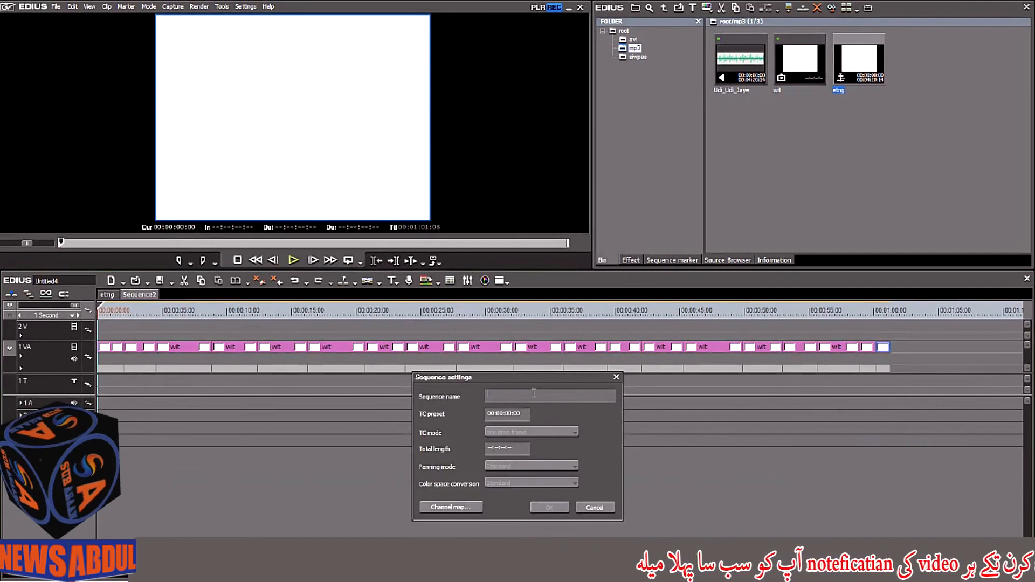
pyautogui.write('urd')
pyautogui.click(545, 508)
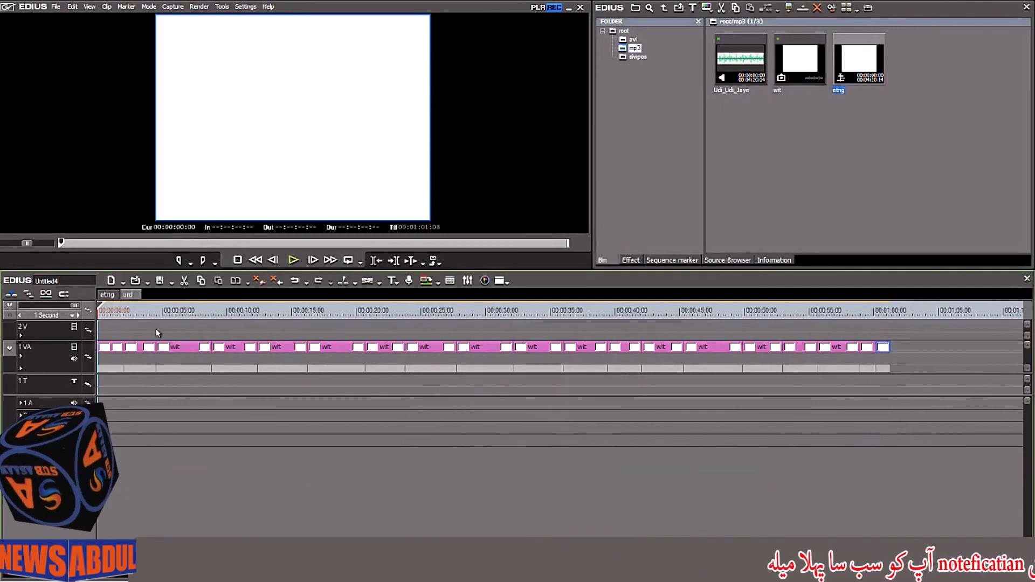
# Step: With the urd timeline open, import the MVI_3024 video clip into the mp3 bin folder
pyautogui.click(128, 296)
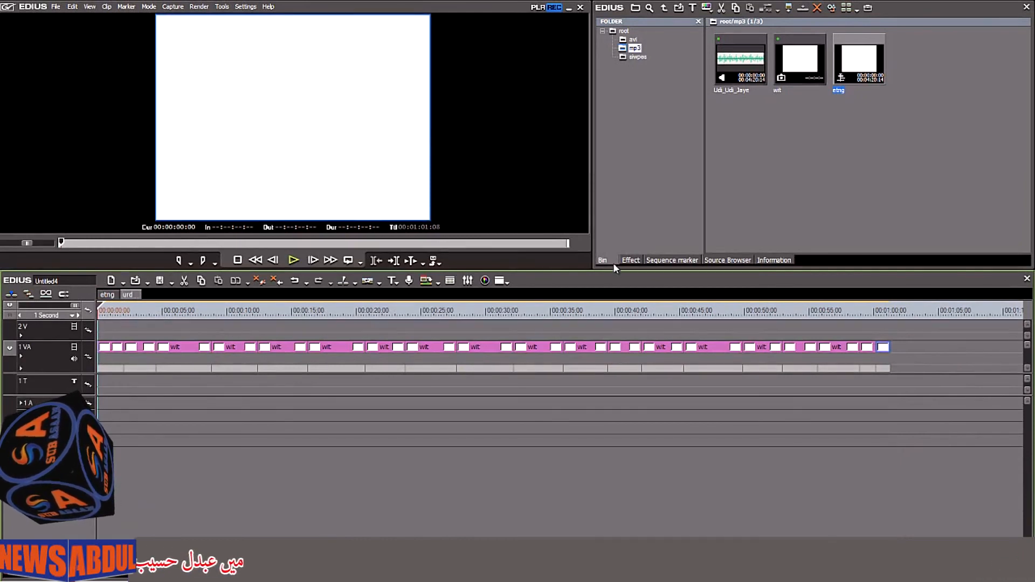
pyautogui.doubleClick(822, 171)
pyautogui.click(221, 21)
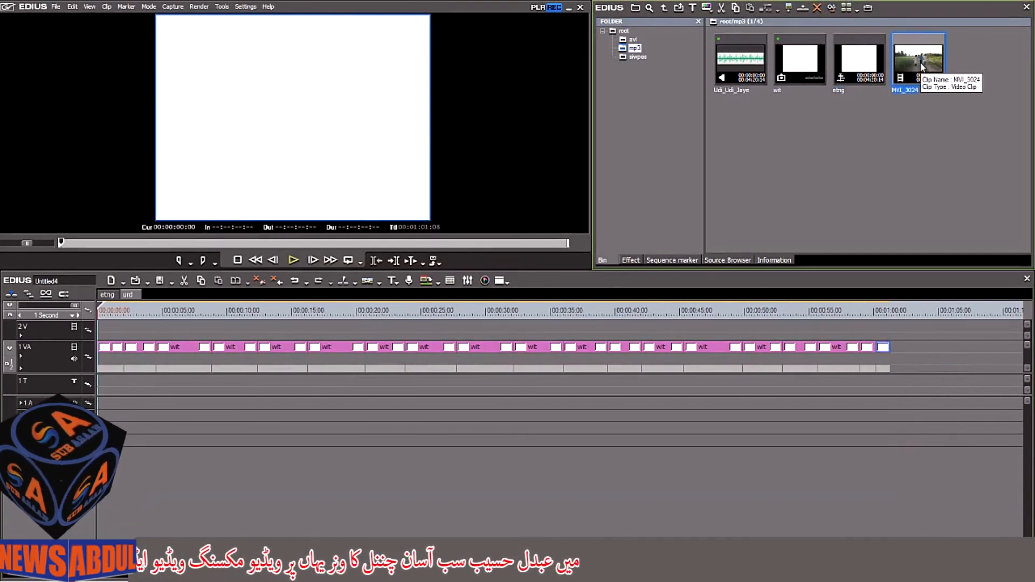
pyautogui.moveTo(287, 309); pyautogui.dragTo(91, 332)
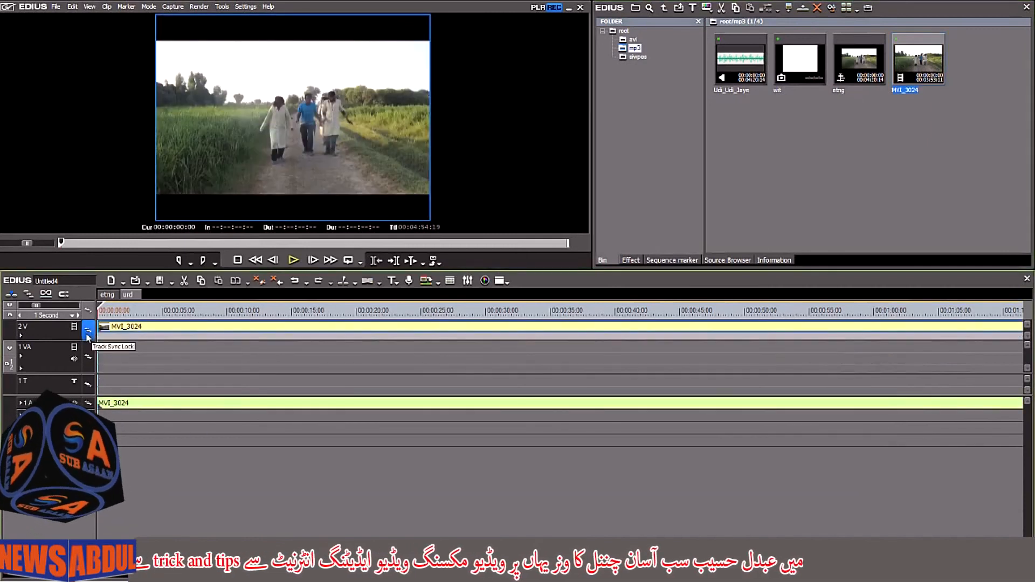
pyautogui.hscroll(10, 550, 373)
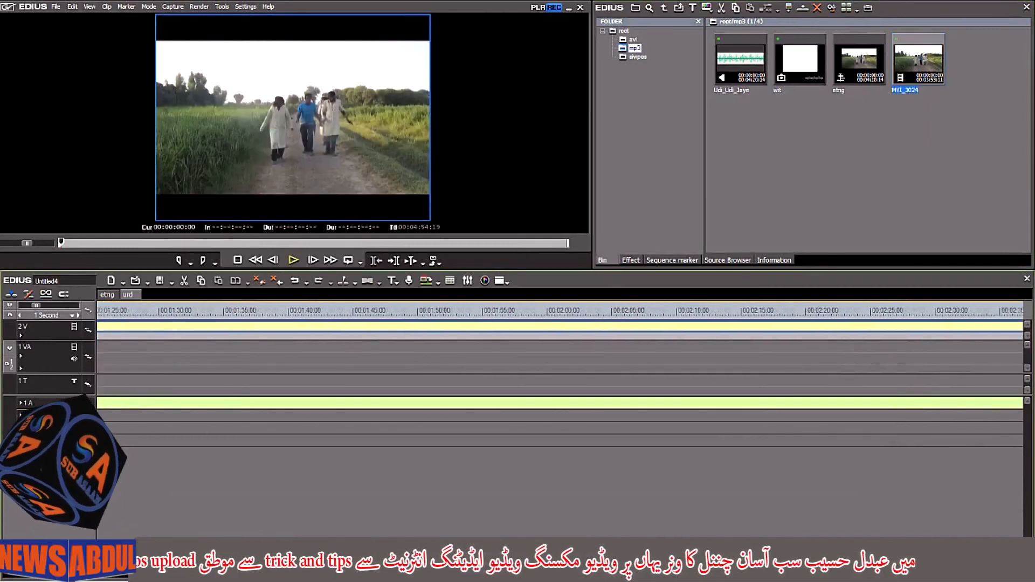
pyautogui.hotkey('ctrl', 'z')
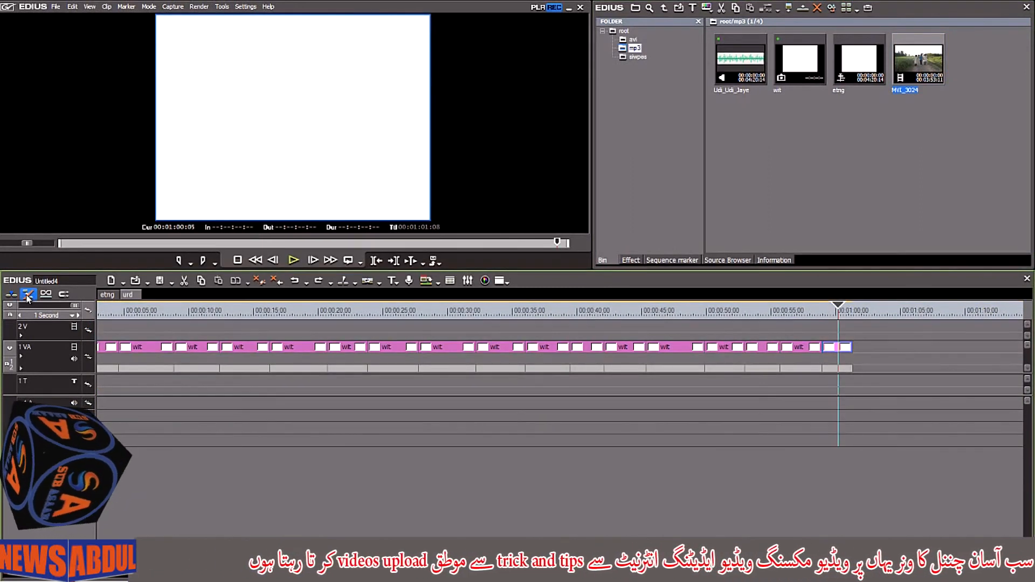
# Step: Place MVI_3024 at the start of track 2 V of urd in overwrite mode and review the nested video from the start of etng
pyautogui.moveTo(650, 190); pyautogui.dragTo(100, 326)
pyautogui.moveTo(878, 308); pyautogui.dragTo(100, 333)
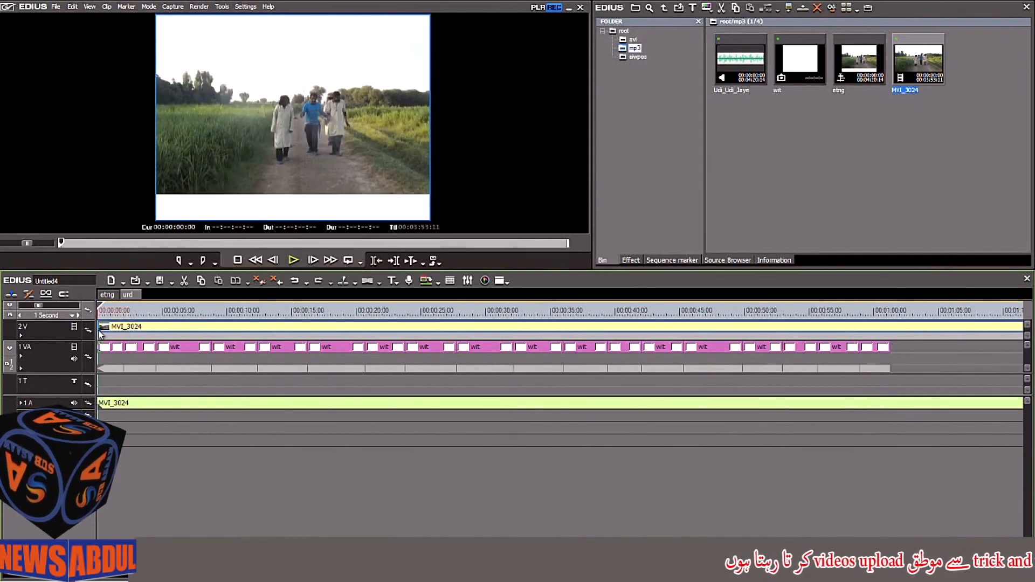
pyautogui.click(111, 295)
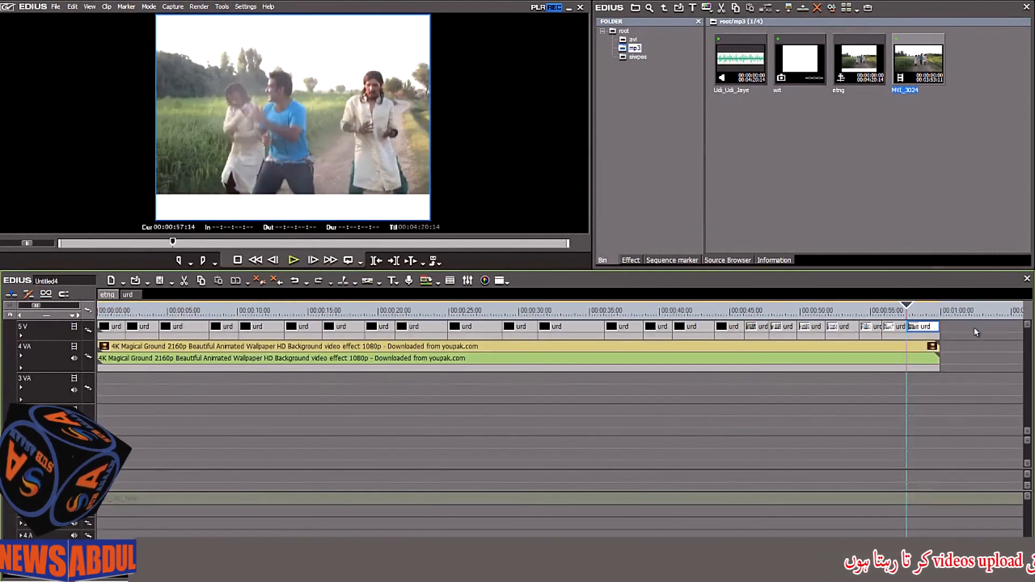
pyautogui.moveTo(910, 307); pyautogui.dragTo(101, 312)
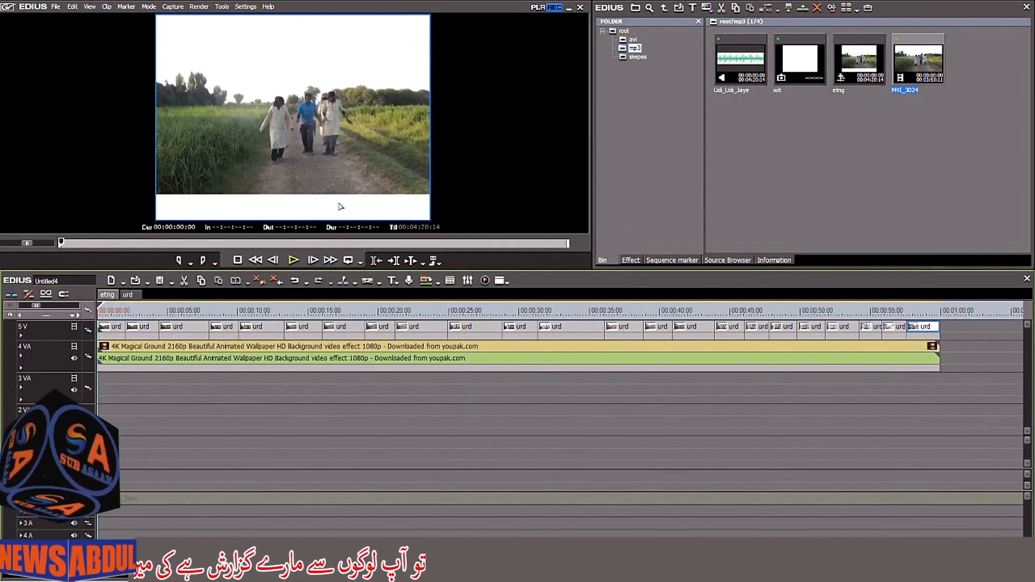
# Step: Set the Layouter of the MVI_3024 clip in urd to ignore pixel aspect
pyautogui.click(774, 260)
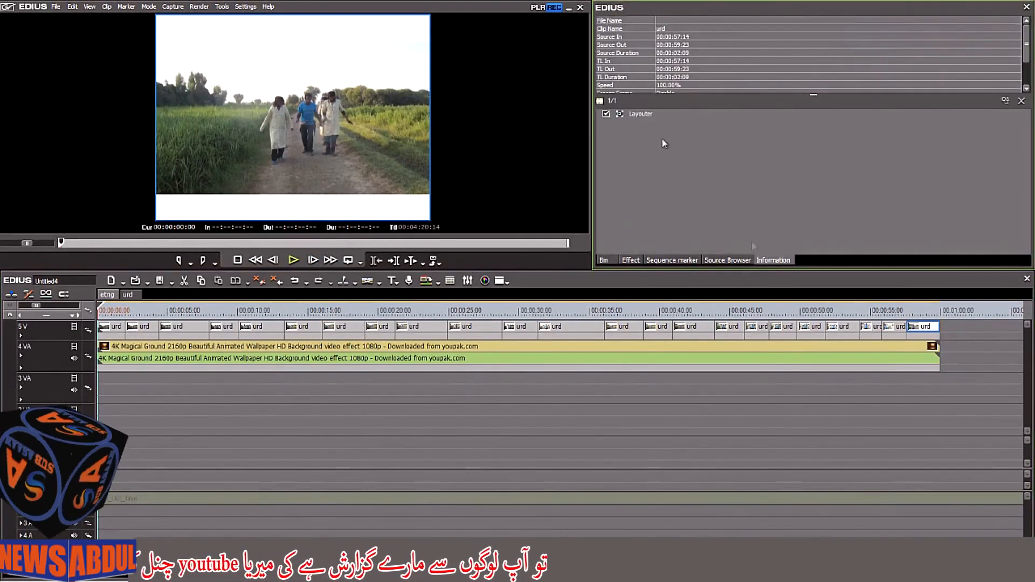
pyautogui.click(127, 294)
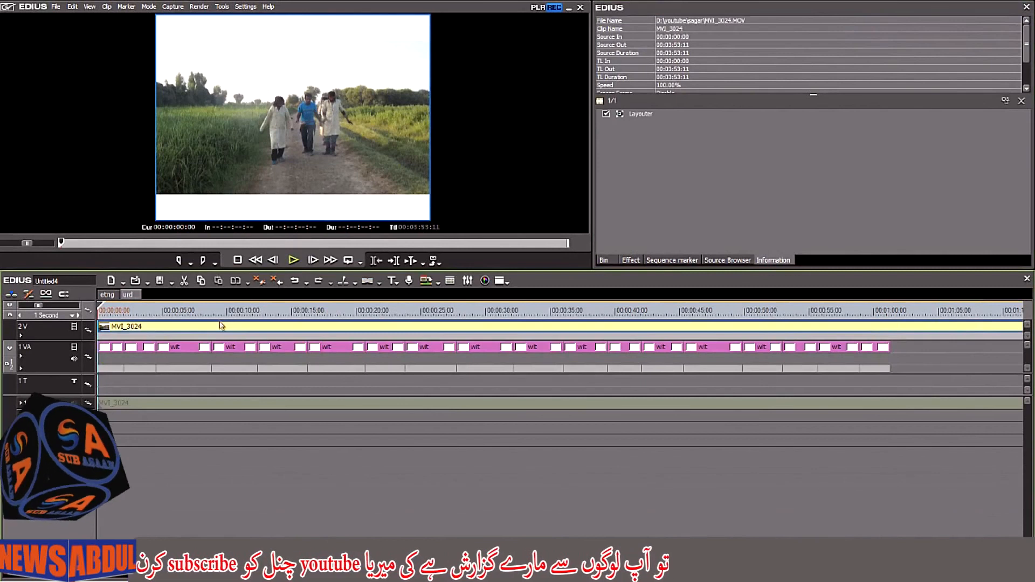
pyautogui.click(642, 114)
pyautogui.doubleClick(642, 115)
pyautogui.scroll(-5, 543, 287)
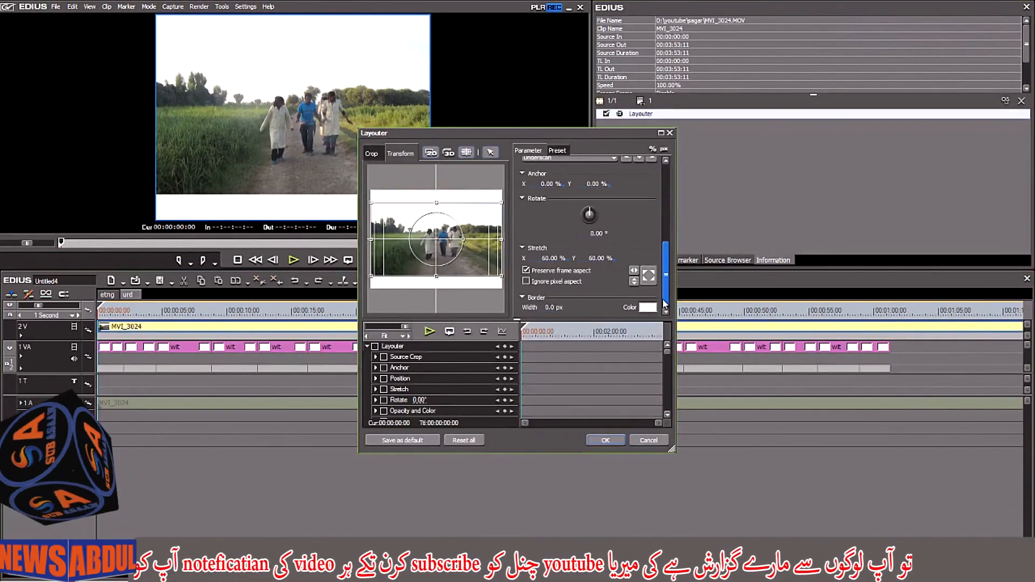
pyautogui.click(527, 282)
pyautogui.click(606, 441)
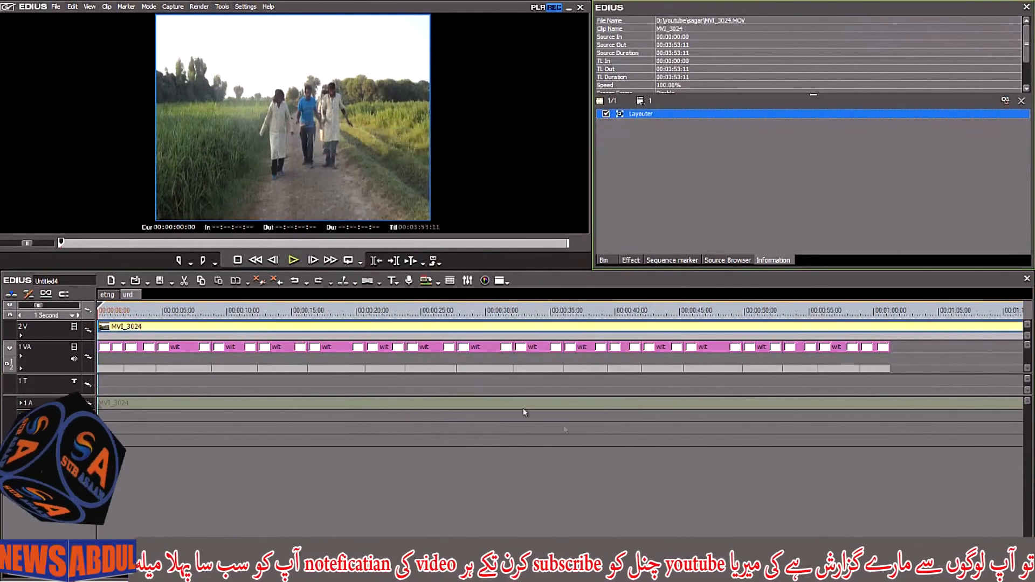
# Step: Return to the etng timeline and preview the nested video up to about 00:00:08:00
pyautogui.click(107, 296)
pyautogui.moveTo(103, 307); pyautogui.dragTo(211, 341)
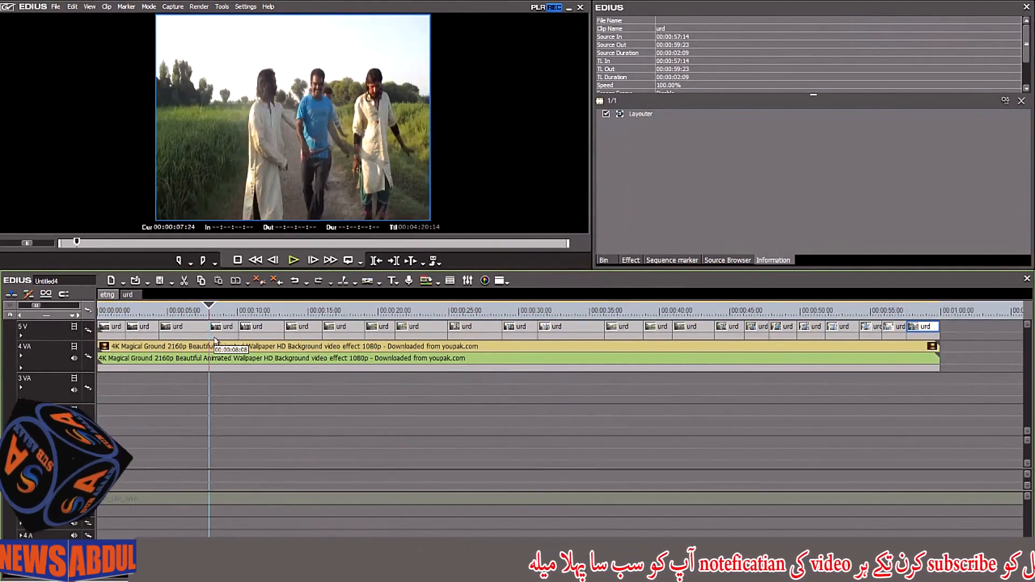